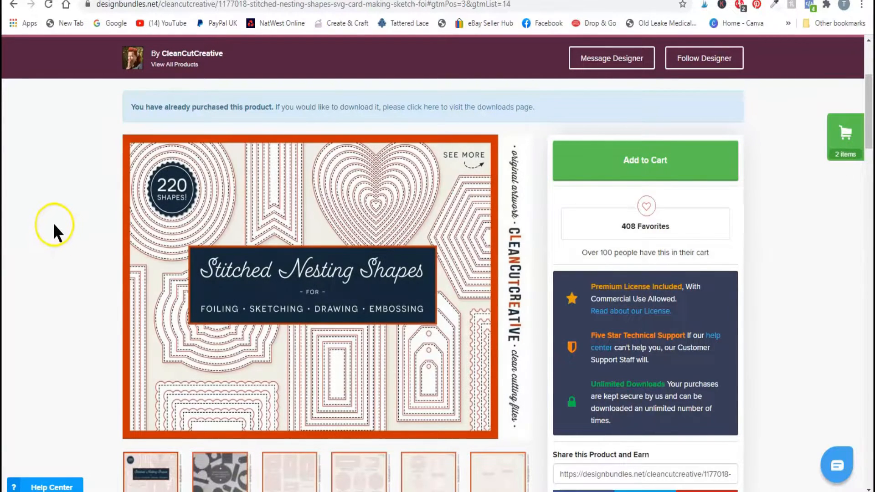
- Look over the Stitched Nesting Shapes SVG product page, from its title and price to the preview gallery
scroll(53, 223, "up", 4)
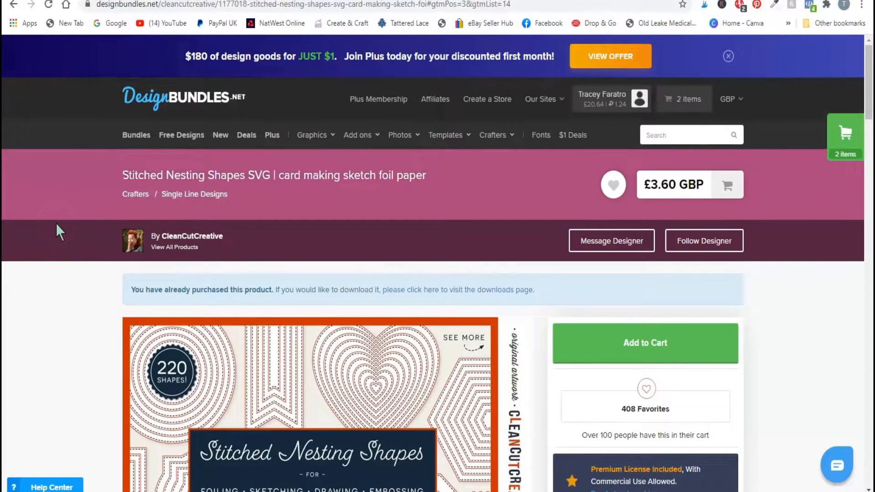
scroll(55, 223, "down", 4)
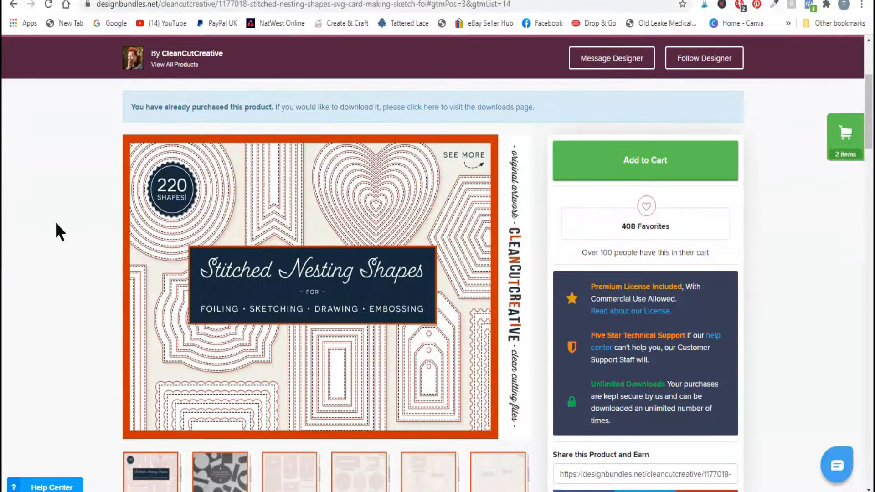
scroll(56, 222, "down", 1)
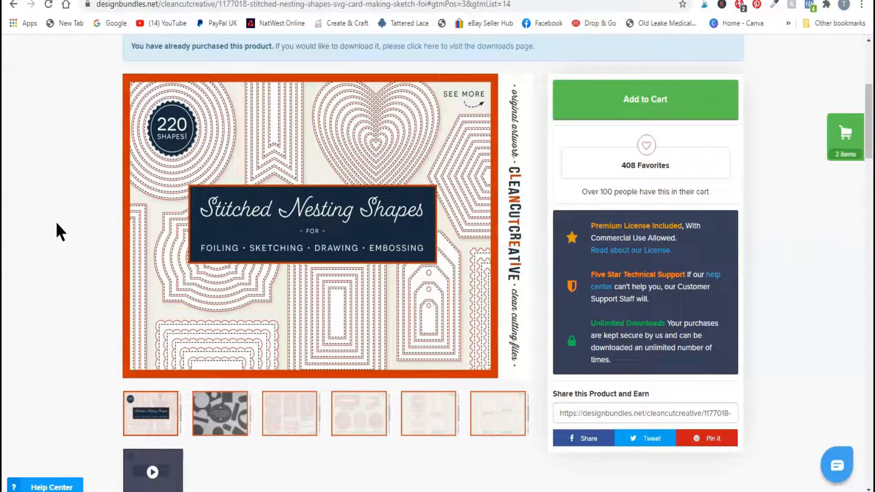
mouse_move(163, 152)
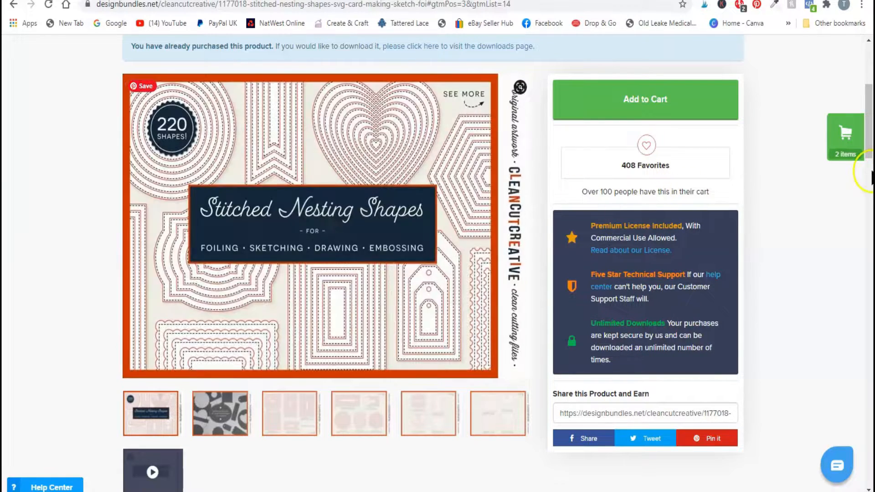
scroll(754, 194, "up", 2)
scroll(752, 193, "up", 2)
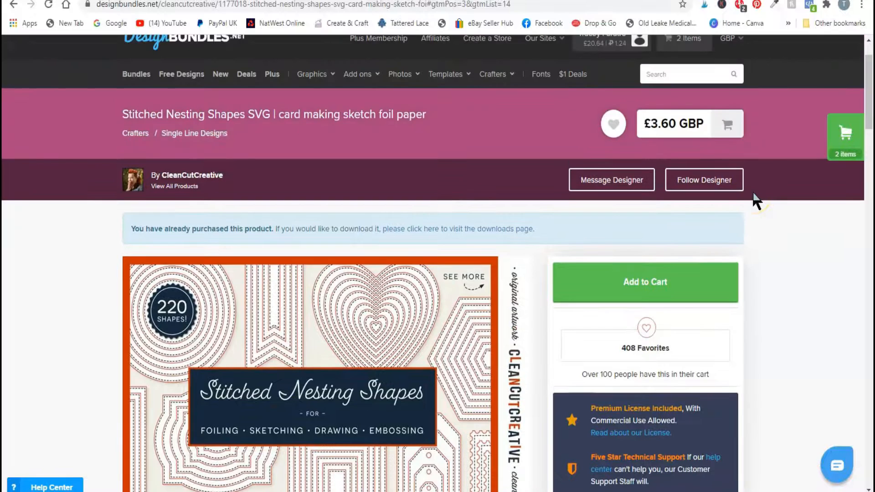
scroll(781, 319, "down", 3)
scroll(782, 314, "down", 1)
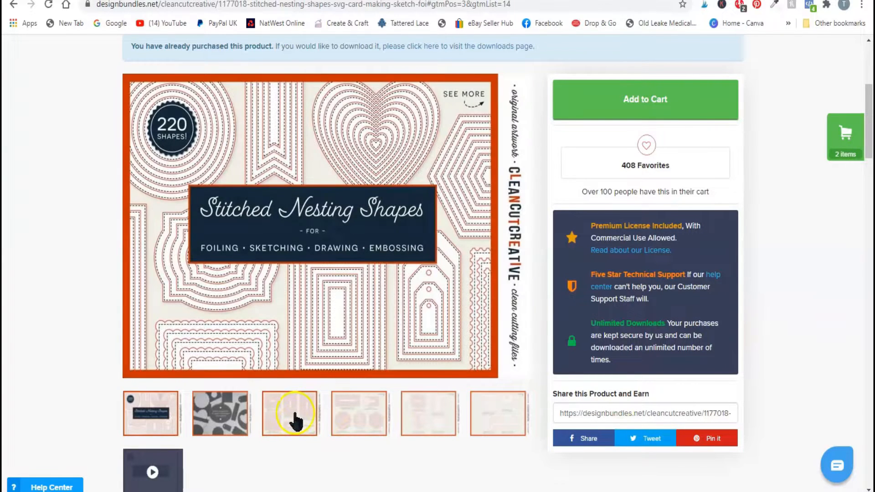
- Go through the Stitched Nesting Shapes preview images showing shape sizes and cut examples, ending on the cover image
left_click(295, 420)
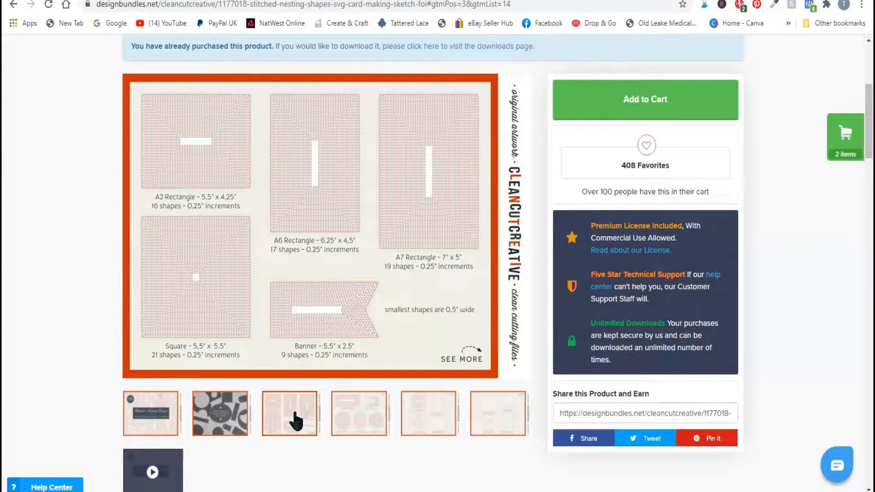
left_click(344, 420)
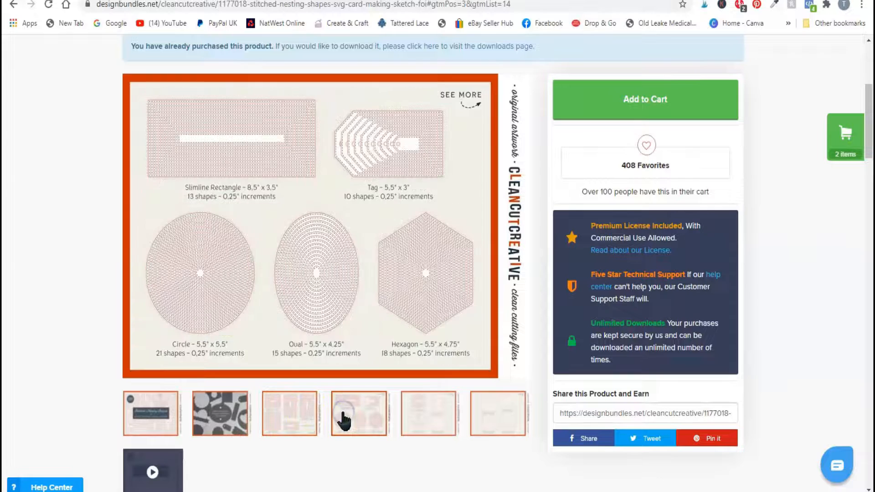
left_click(431, 417)
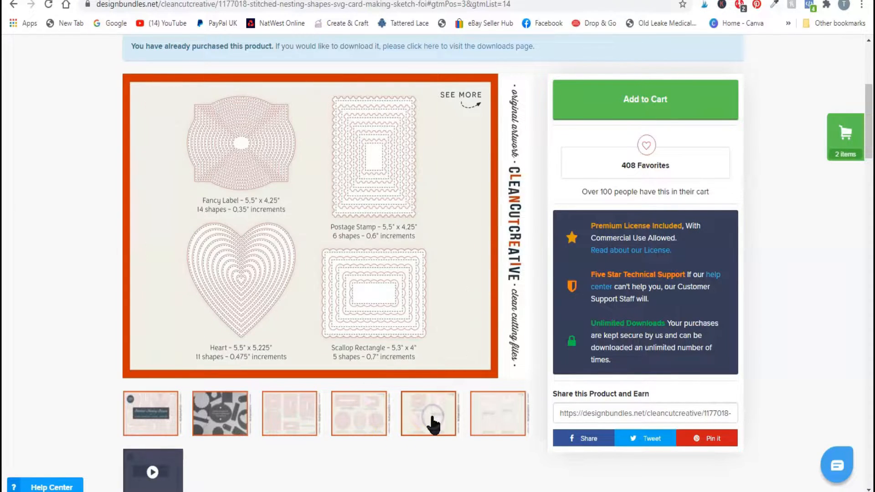
left_click(497, 416)
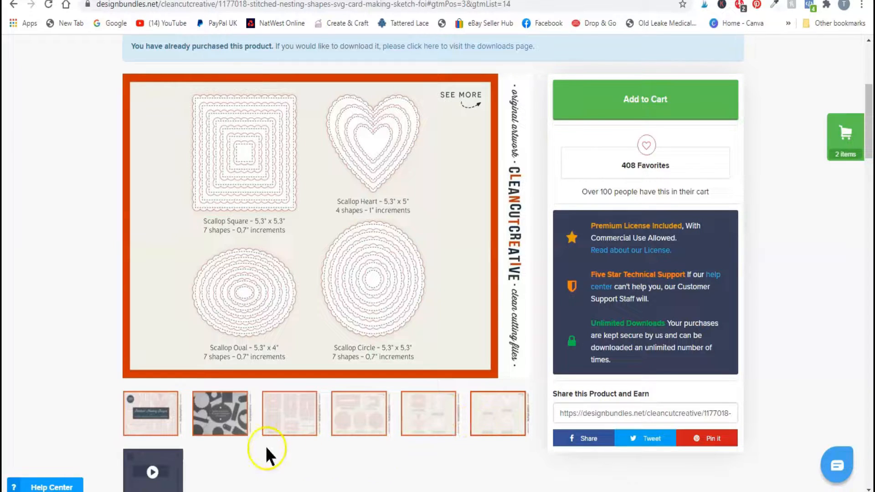
left_click(233, 424)
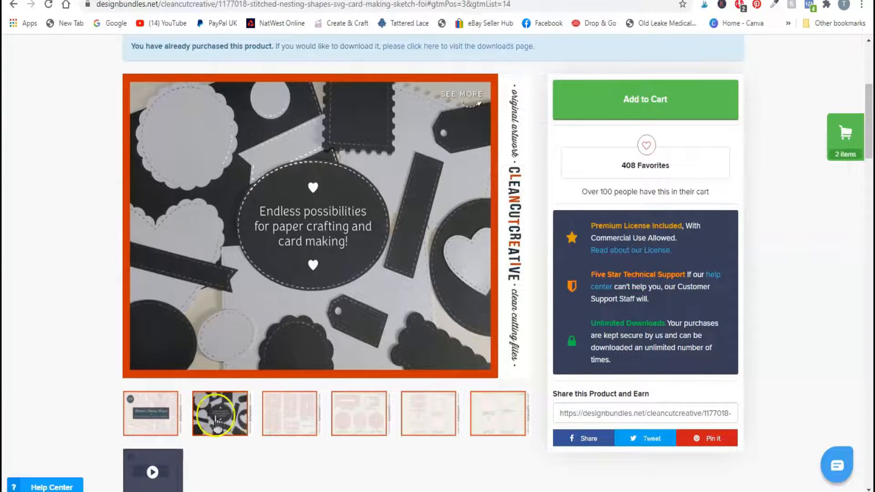
left_click(159, 414)
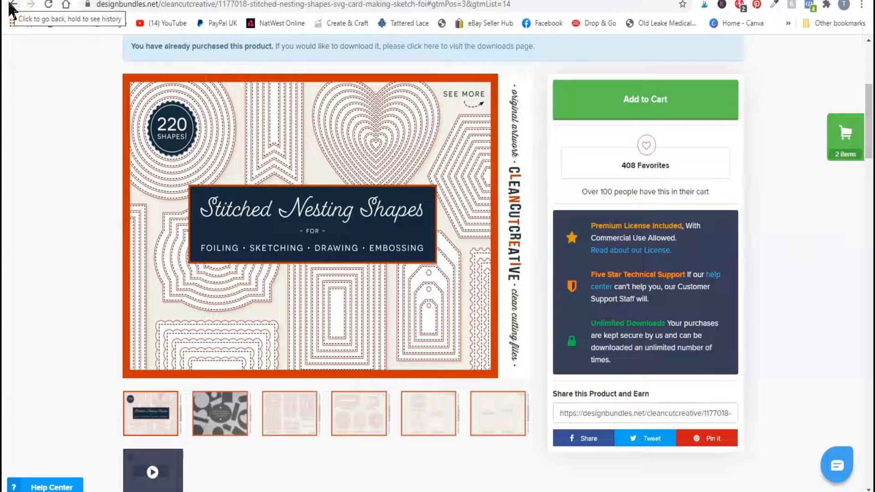
- Open the Stitched Nesting Shapes V3 Fancy Edges product from the cart's checkout page and look over its price and cover image
left_click(844, 134)
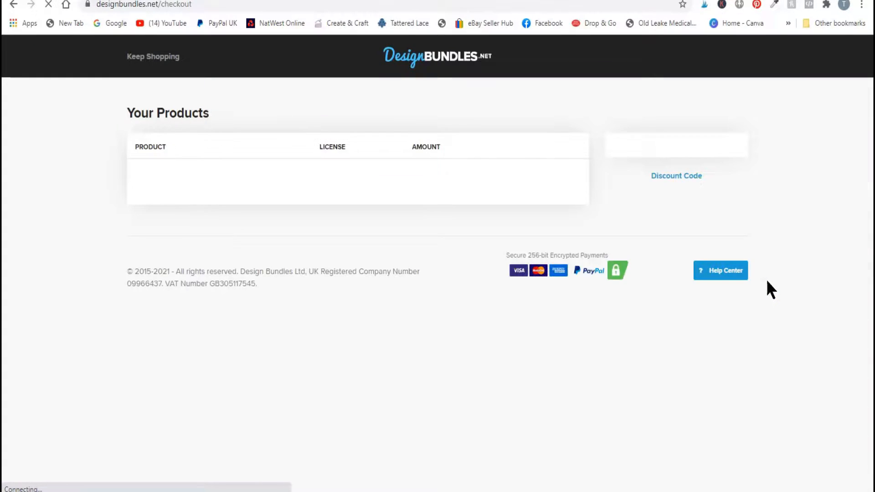
left_click(169, 256)
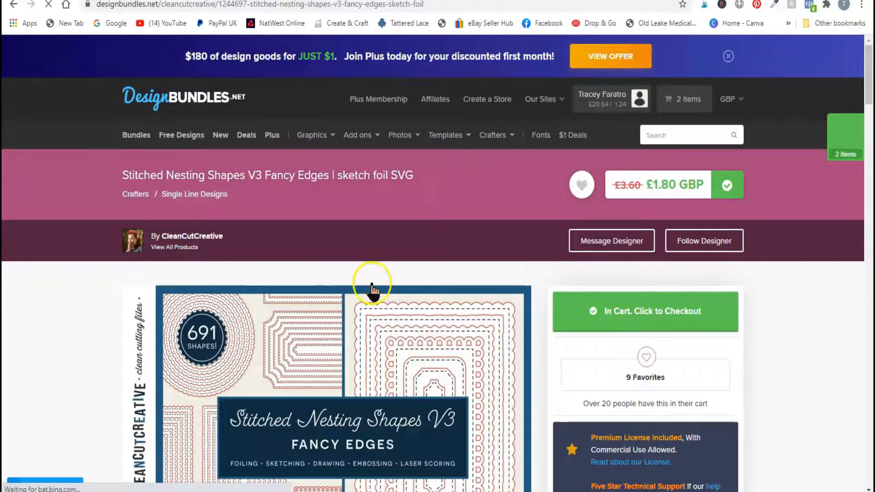
scroll(367, 283, "down", 4)
scroll(364, 310, "down", 1)
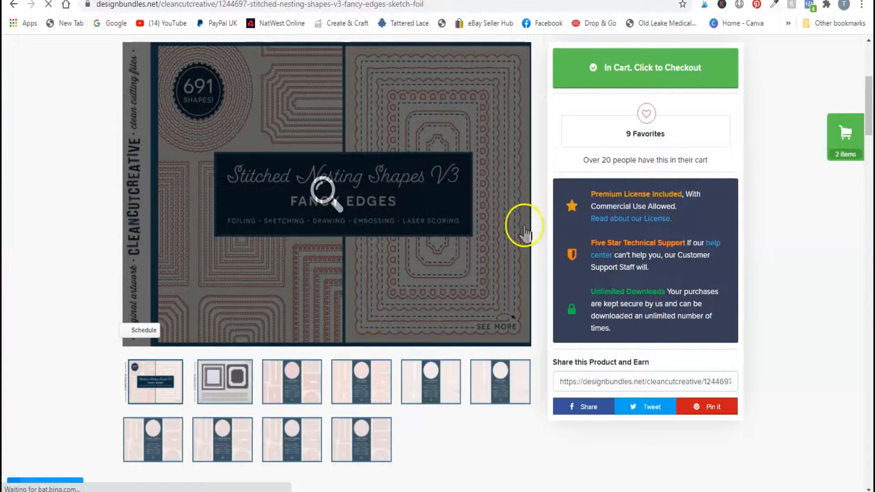
scroll(523, 225, "up", 3)
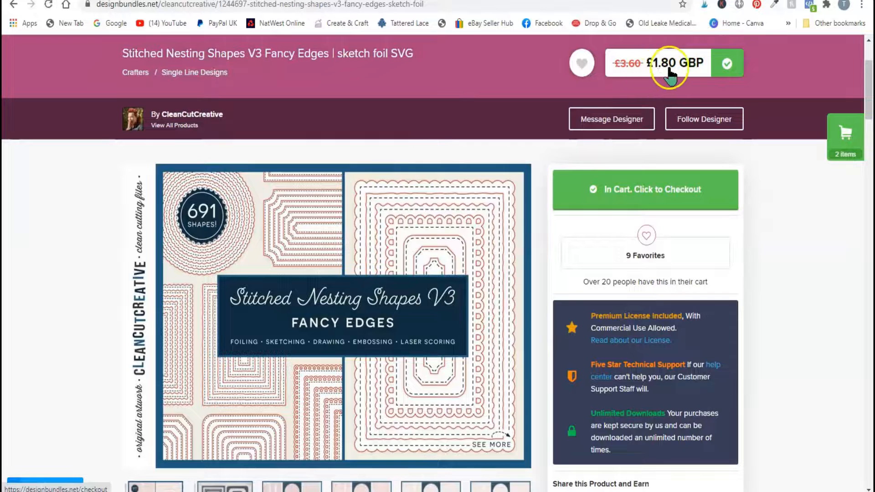
scroll(465, 278, "down", 1)
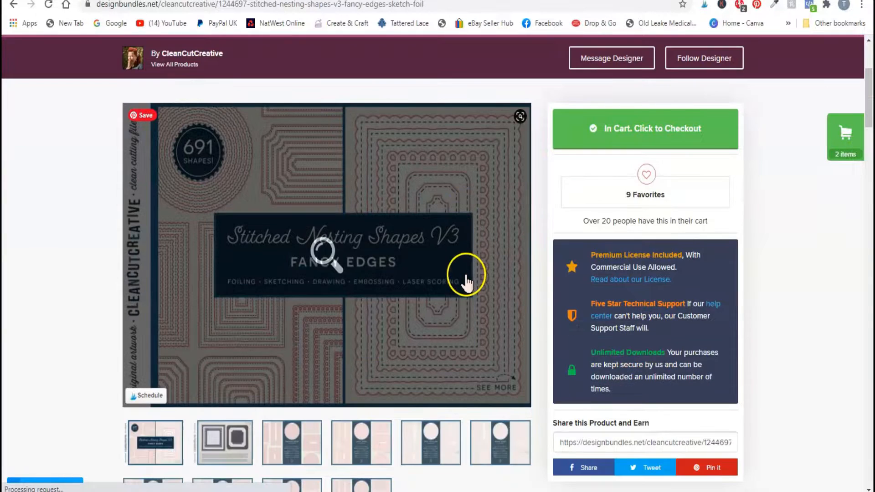
scroll(455, 294, "down", 1)
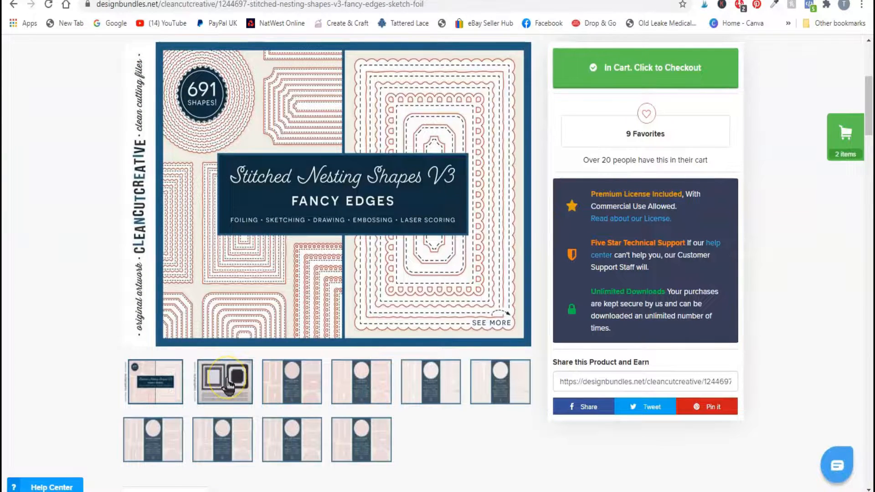
- View the V3 Fancy Edges preview images one after another, from Deckle Edge through the corner styles to Basic Edge
left_click(303, 390)
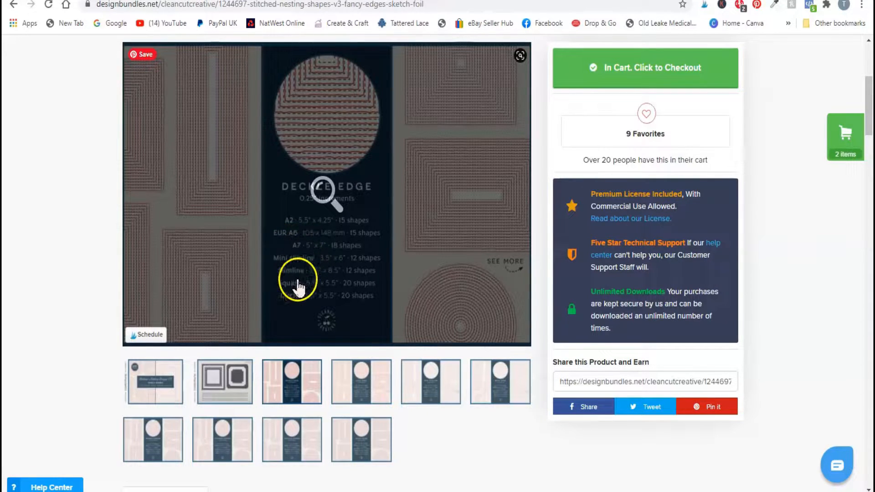
left_click(368, 381)
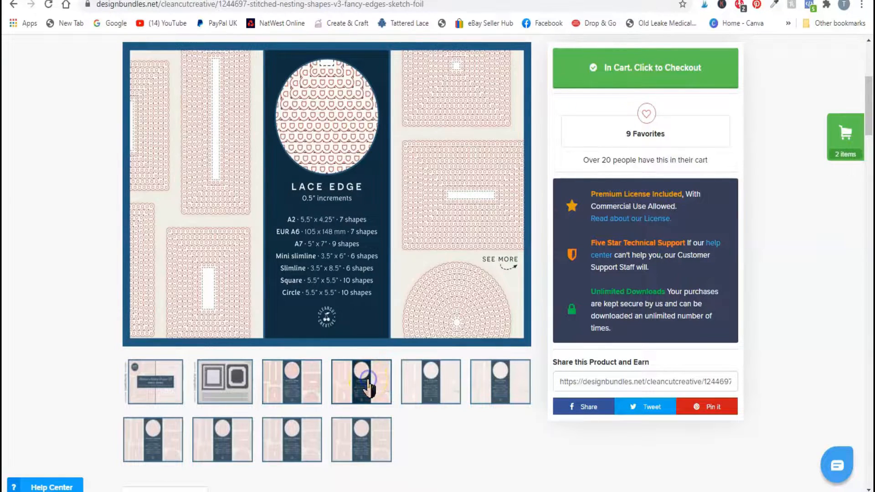
left_click(422, 384)
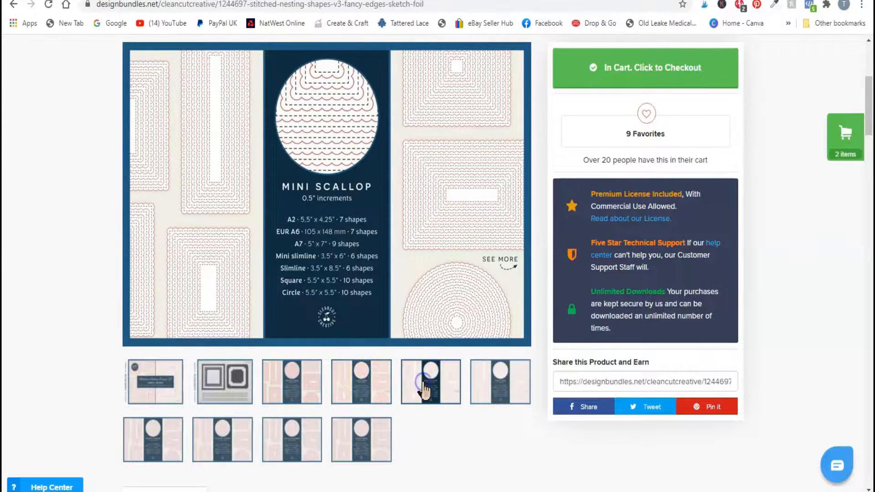
left_click(497, 387)
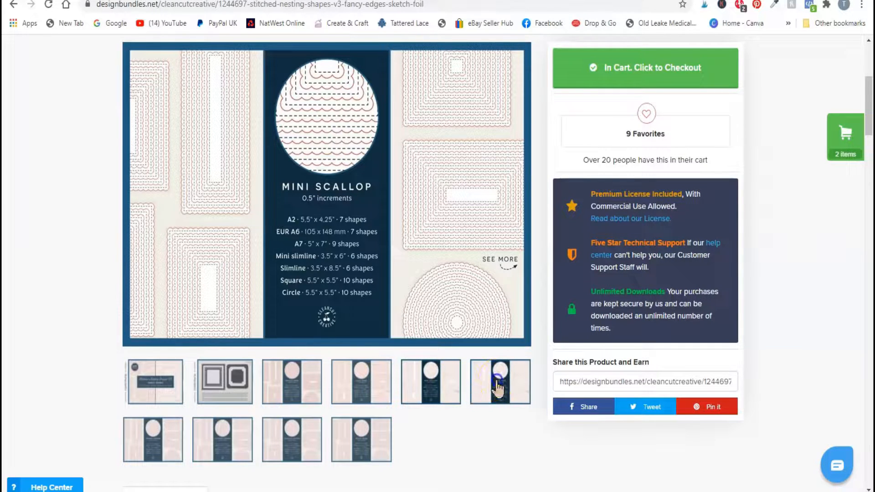
left_click(160, 431)
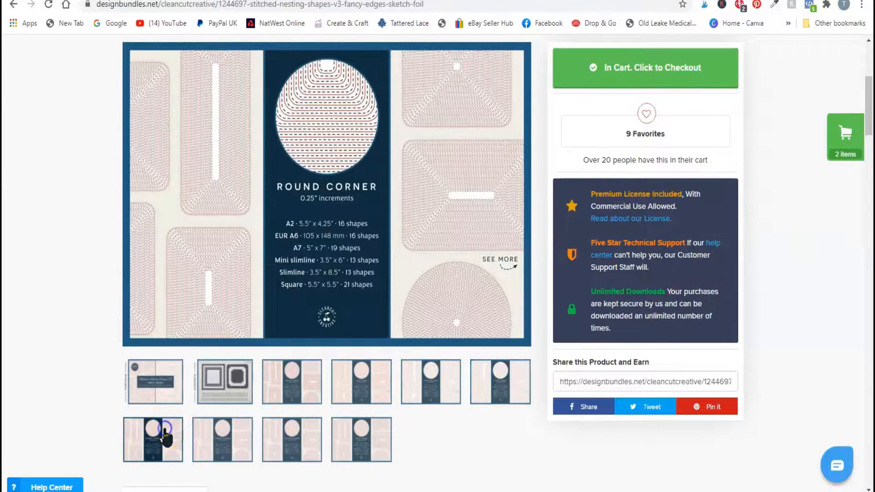
left_click(213, 437)
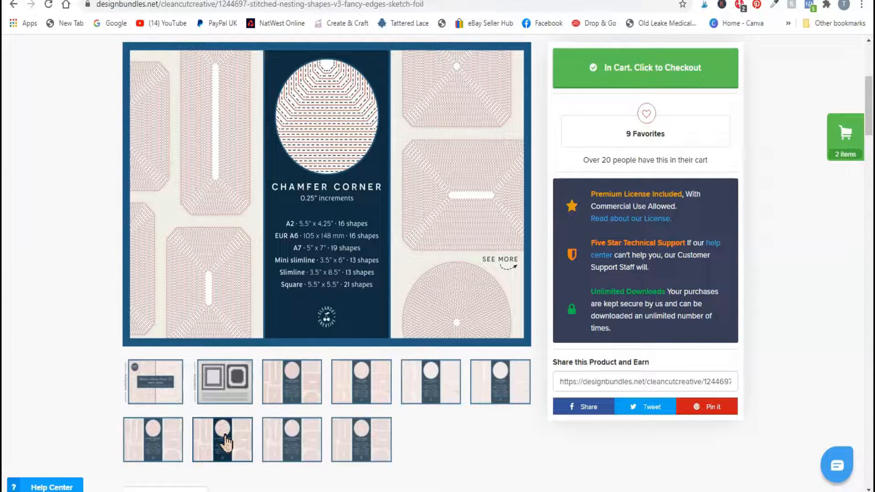
left_click(207, 443)
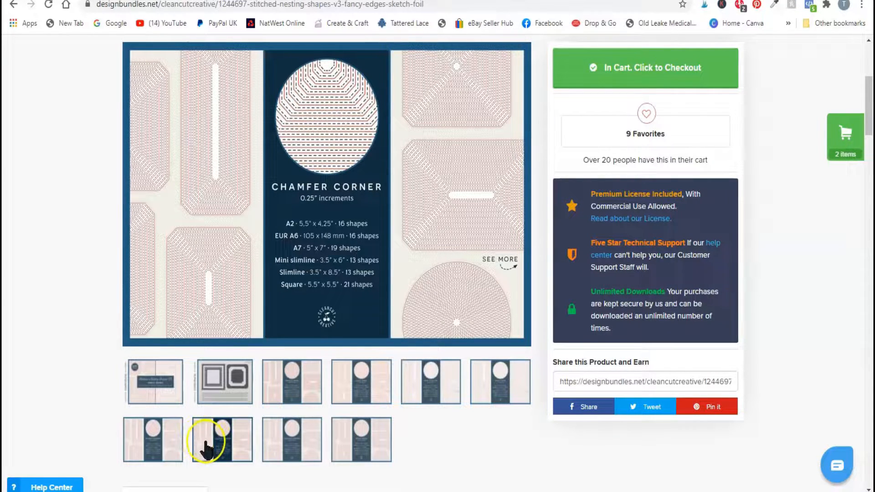
left_click(294, 440)
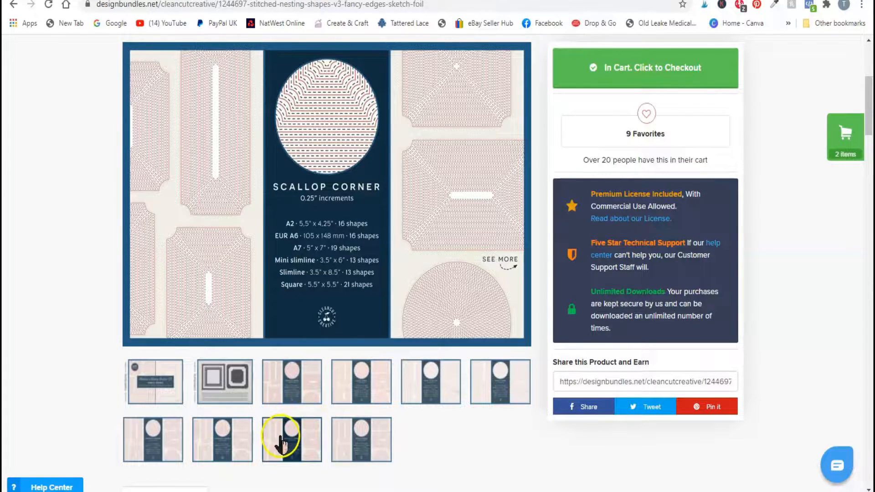
left_click(368, 440)
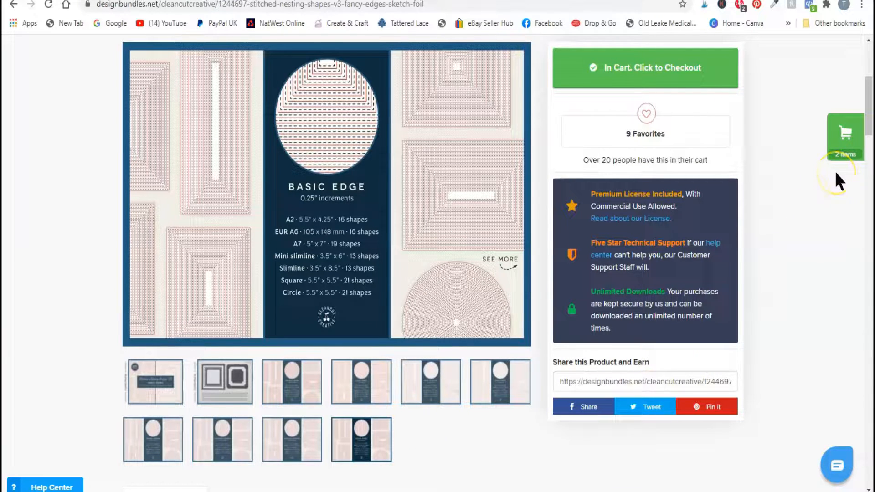
- Open the Foil Quill Mix & Match Sentiments Bundle product page from the cart and bring up its preview gallery
left_click(844, 131)
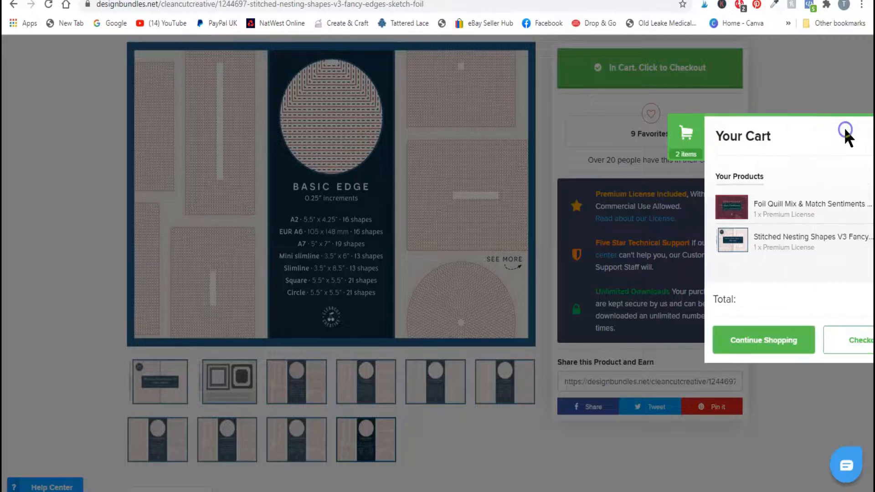
left_click(669, 211)
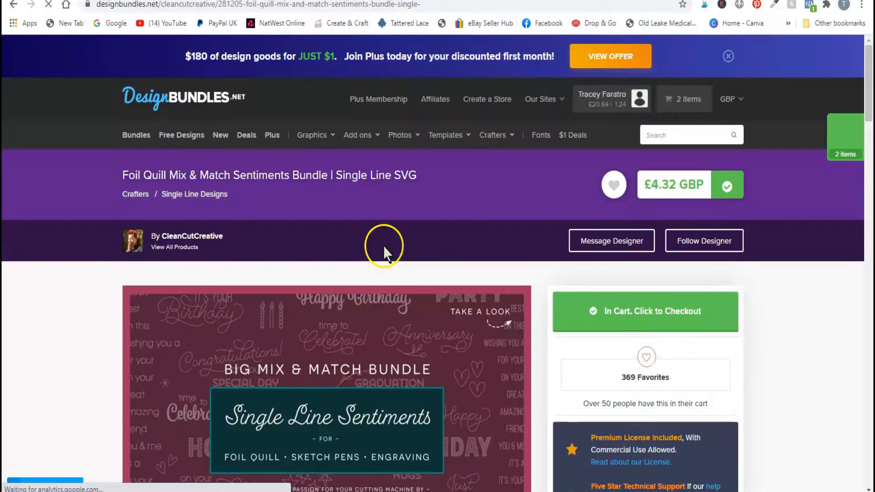
scroll(392, 363, "down", 2)
scroll(396, 365, "down", 3)
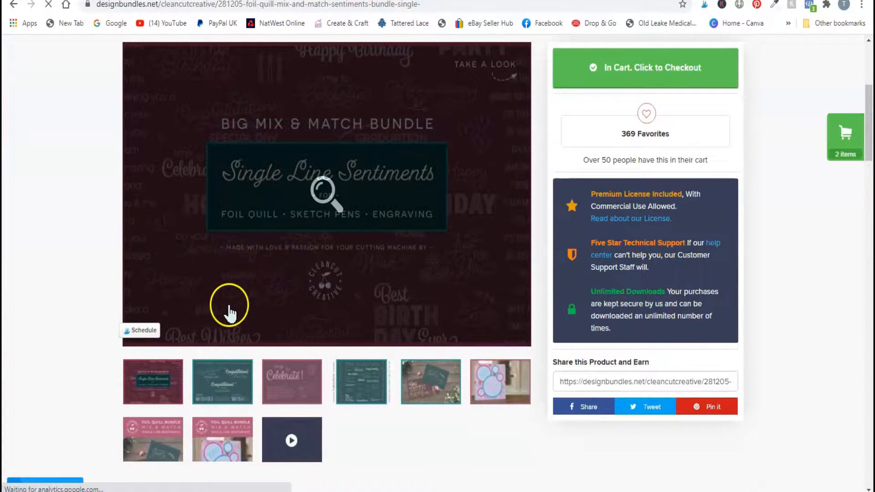
- Examine the preview image with the bundle's full set of sentiments and glance at the product description
left_click(363, 387)
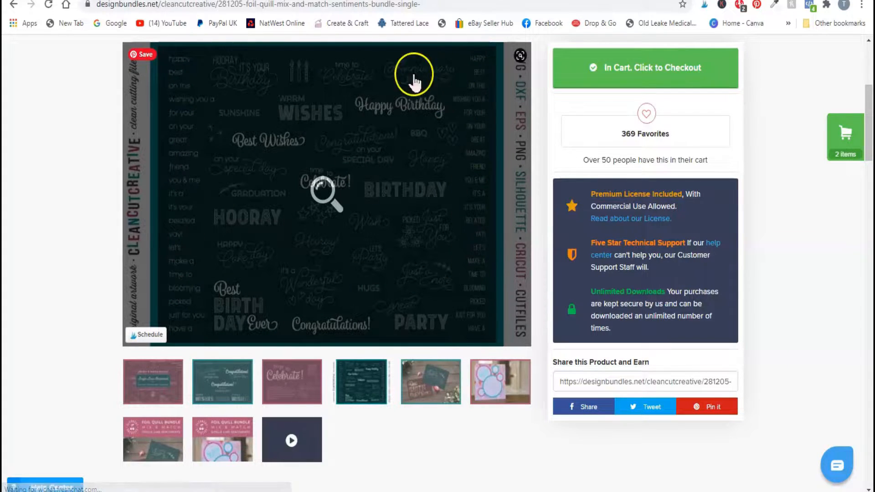
scroll(382, 415, "down", 2)
scroll(382, 420, "down", 1)
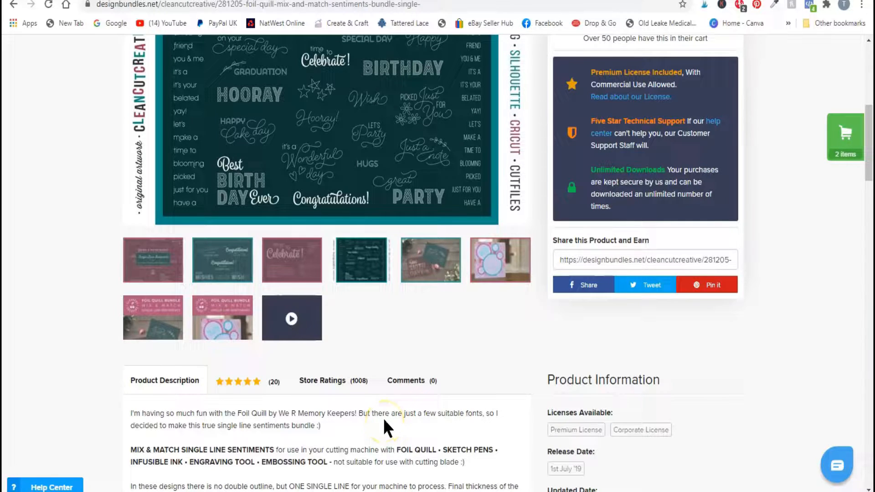
scroll(384, 419, "up", 2)
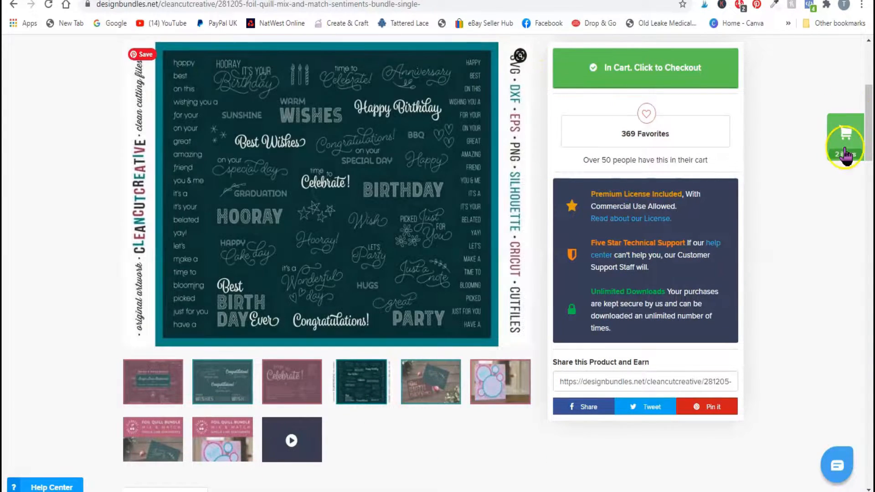
- Open the cart and proceed to checkout with the sentiments bundle and the V3 Fancy Edges shapes
left_click(844, 134)
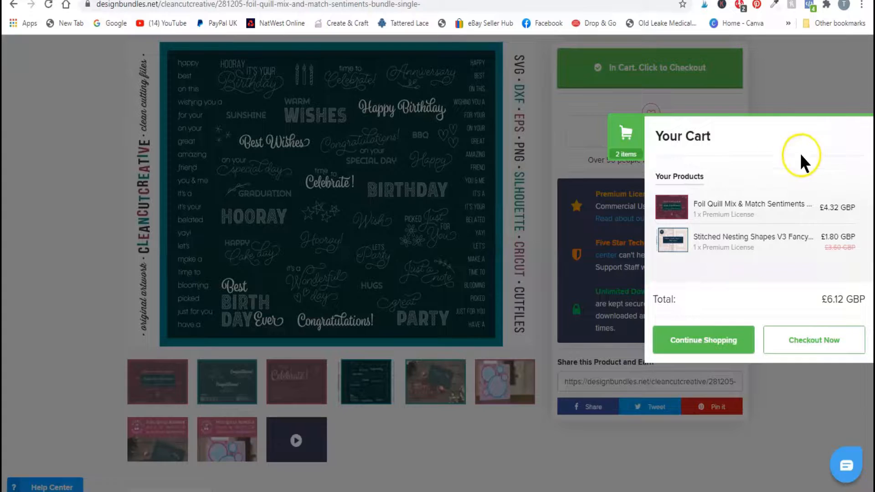
left_click(797, 342)
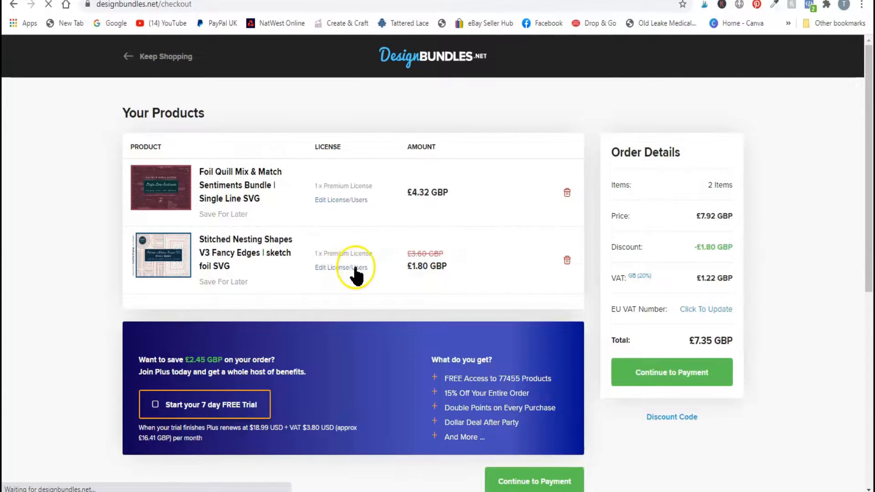
- Continue to payment and pay for the two bundles with store credit
scroll(357, 276, "down", 4)
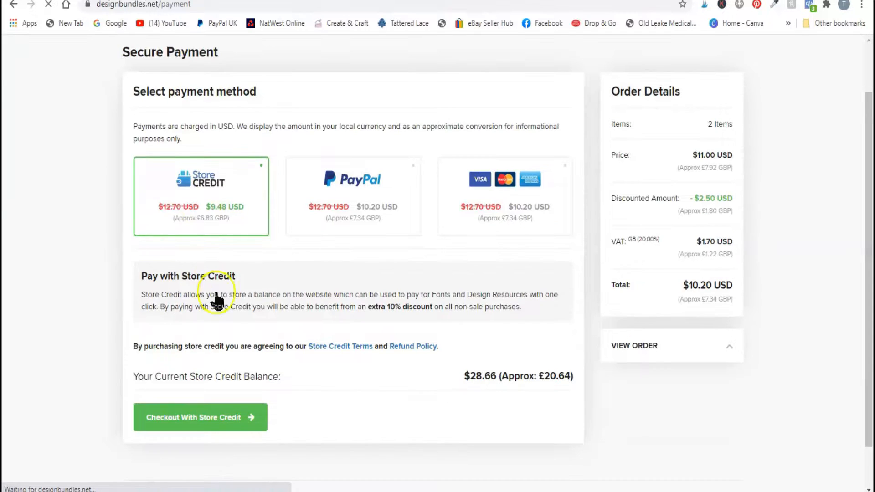
scroll(393, 392, "down", 2)
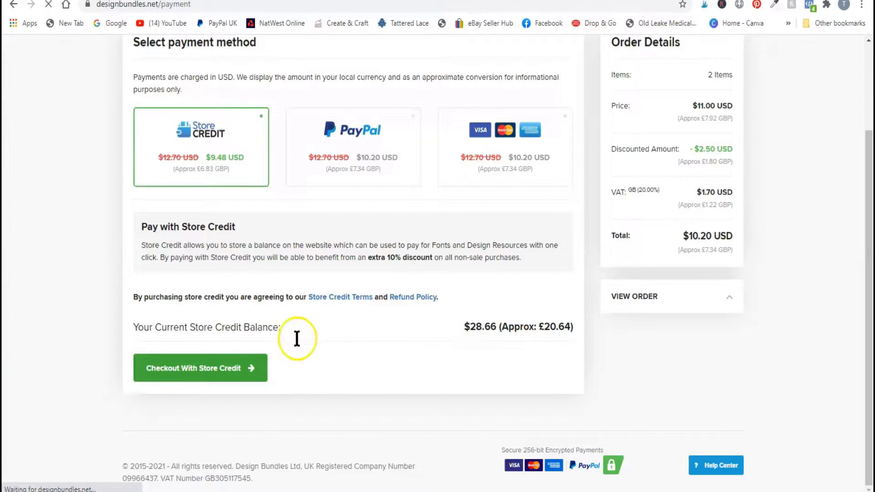
left_click(230, 371)
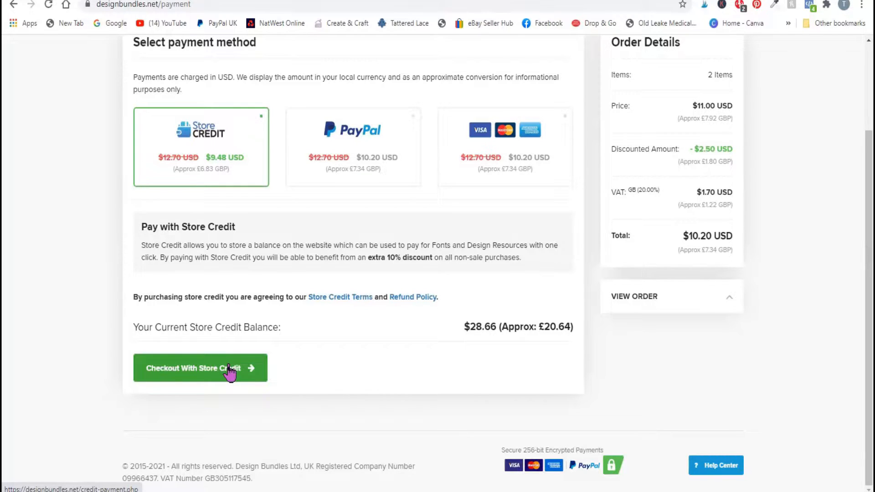
left_click(228, 365)
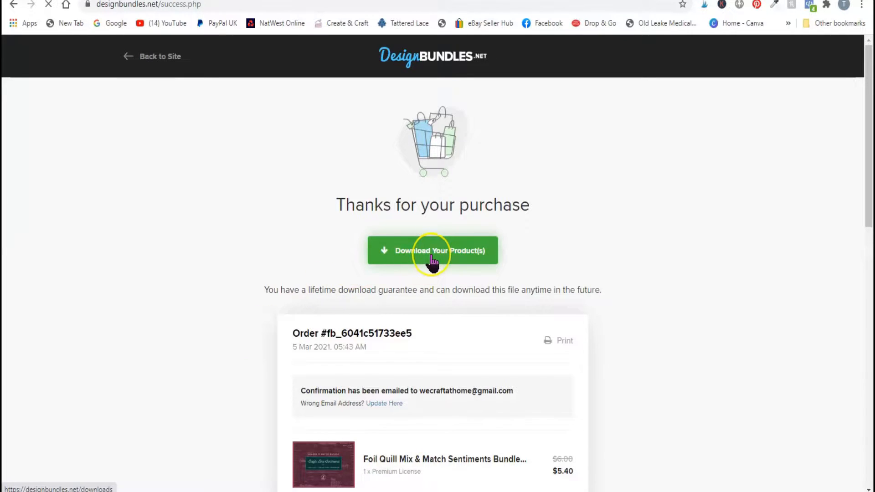
- Open the purchased products list and download CCC235B FancyEdges StitchedNestingShapes.zip for the Stitched Nesting Shapes V3 purchase
left_click(432, 256)
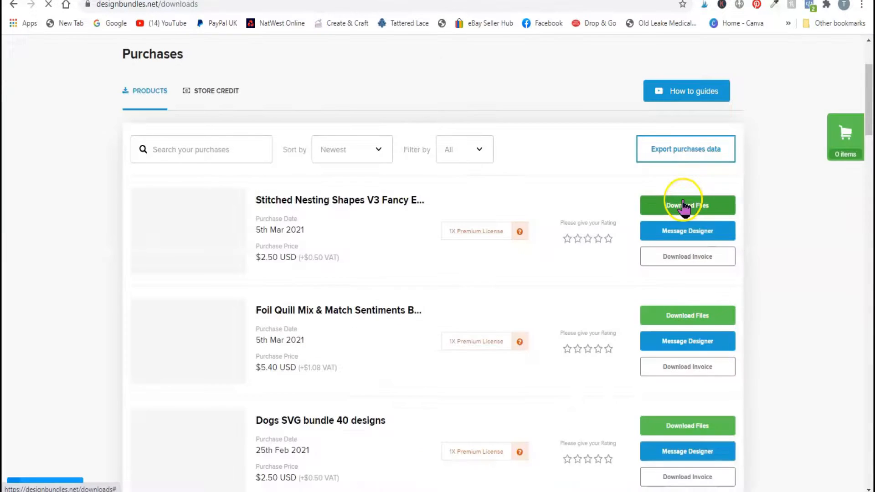
left_click(684, 203)
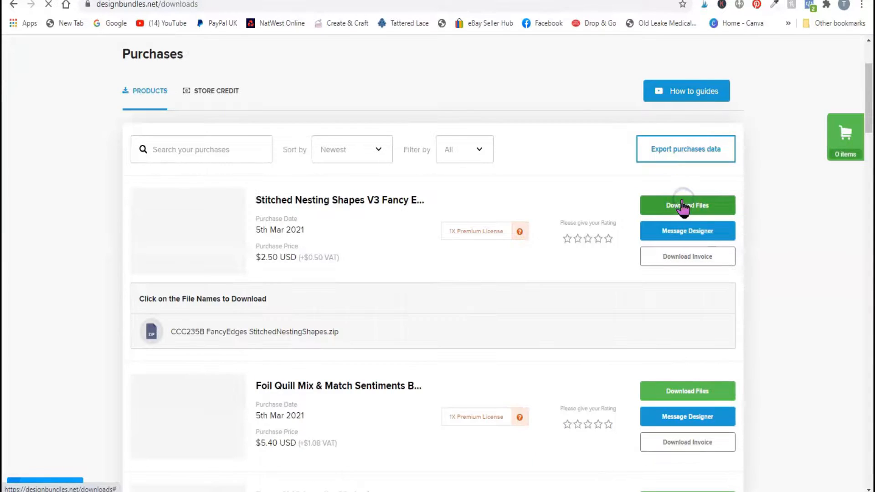
left_click(210, 331)
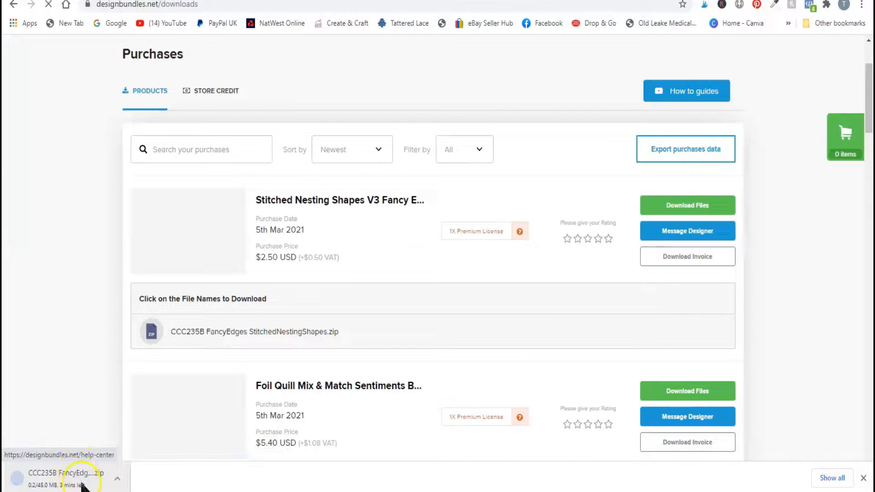
- Download CCC209 SingleLineSentiments.zip for the Foil Quill Mix & Match Sentiments Bundle purchase
scroll(425, 351, "down", 3)
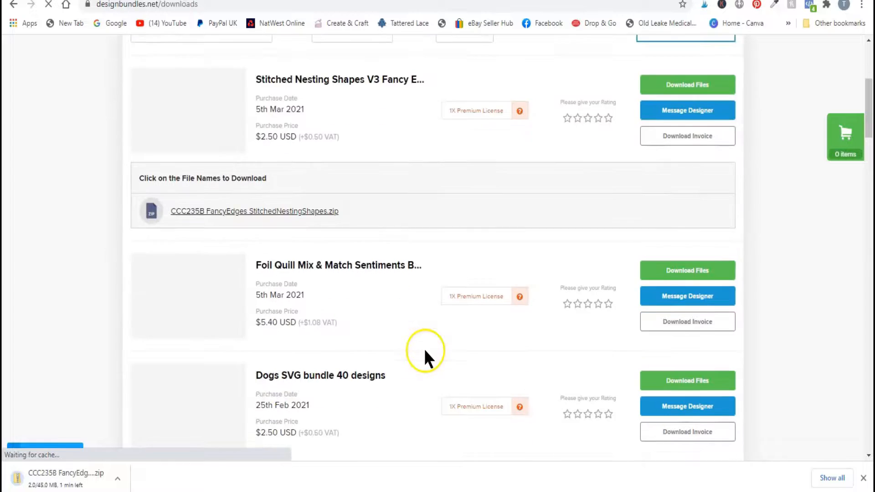
left_click(674, 269)
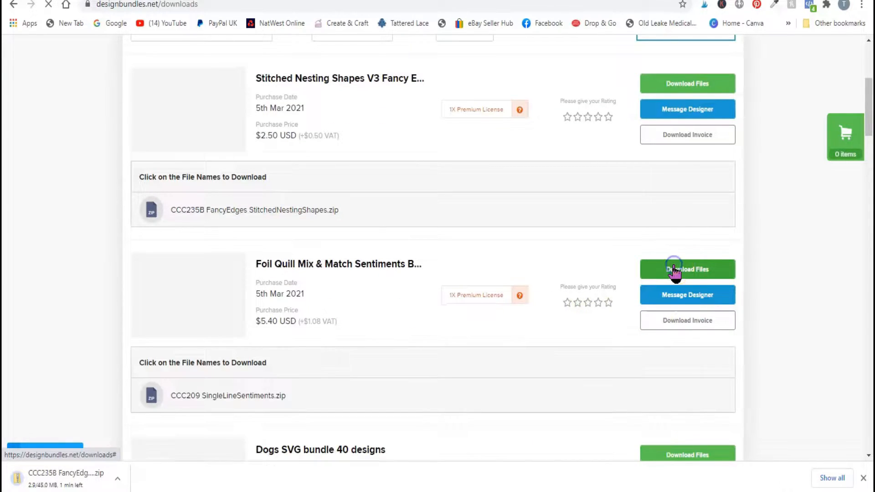
left_click(218, 396)
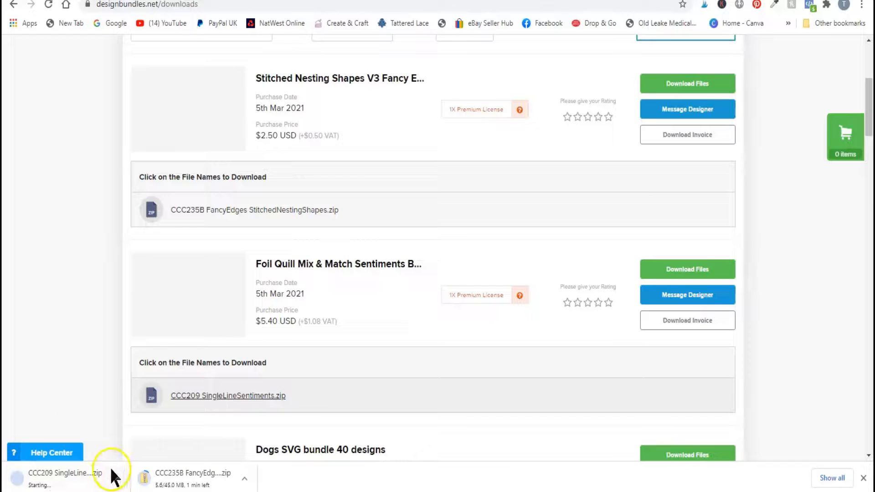
- Look through the earlier bundles in the purchases list and return to its beginning
scroll(418, 324, "down", 4)
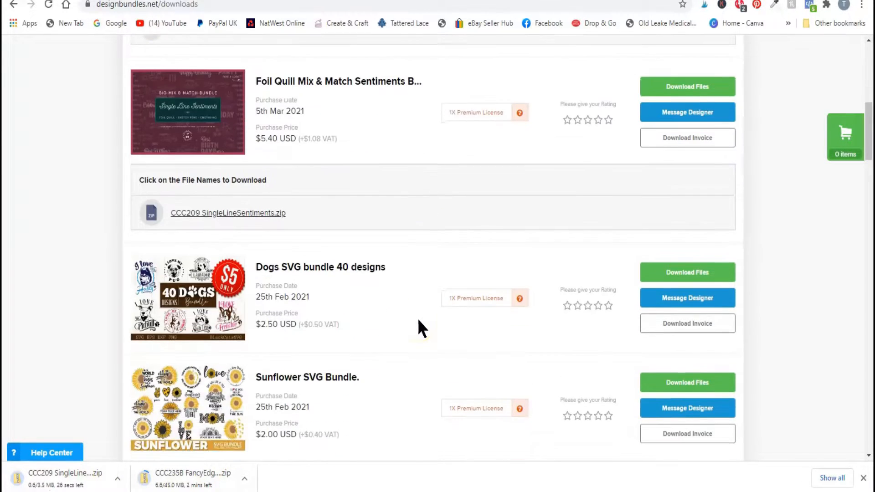
scroll(418, 319, "down", 3)
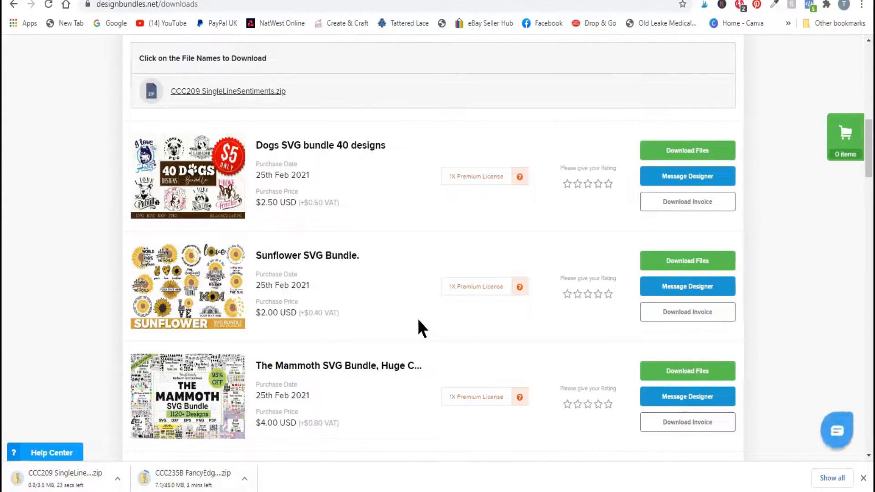
scroll(418, 318, "down", 3)
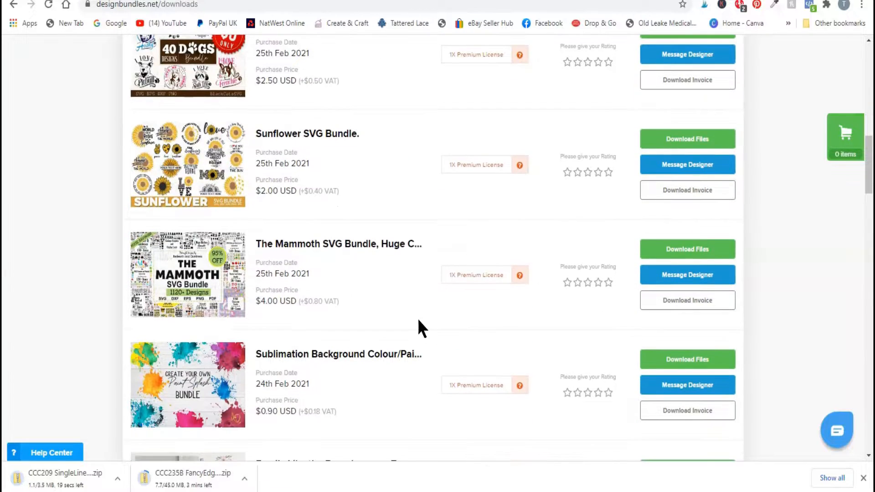
scroll(418, 318, "down", 7)
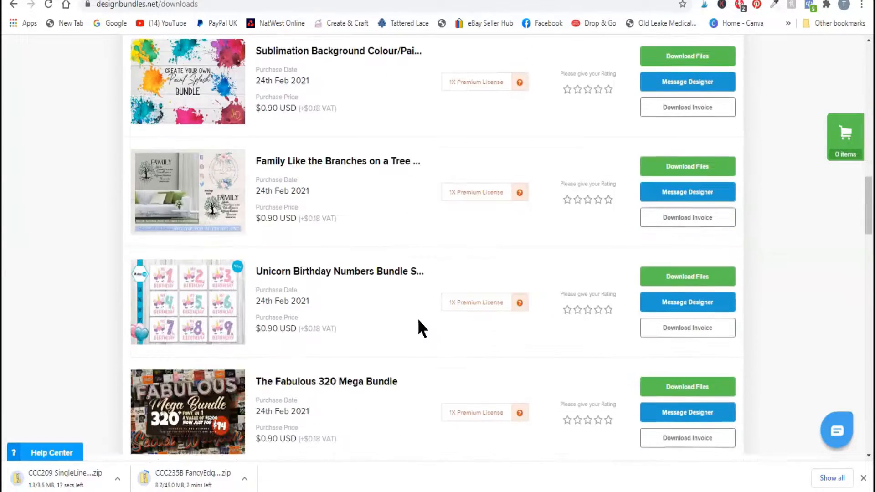
scroll(418, 318, "down", 2)
scroll(417, 318, "up", 9)
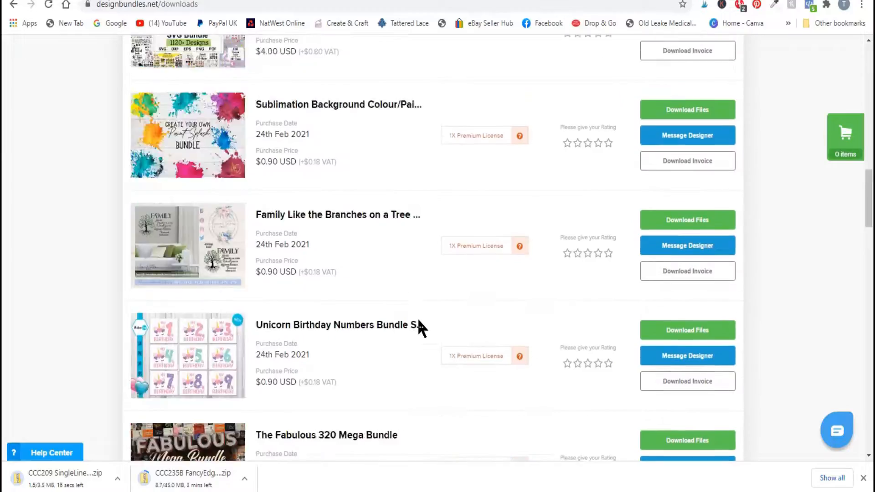
scroll(418, 318, "up", 15)
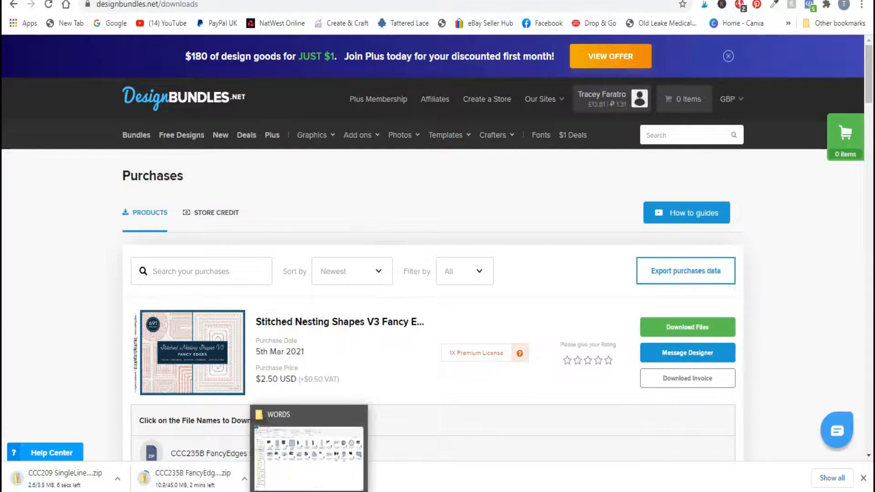
- Switch to File Explorer and open the Downloads folder
left_click(309, 491)
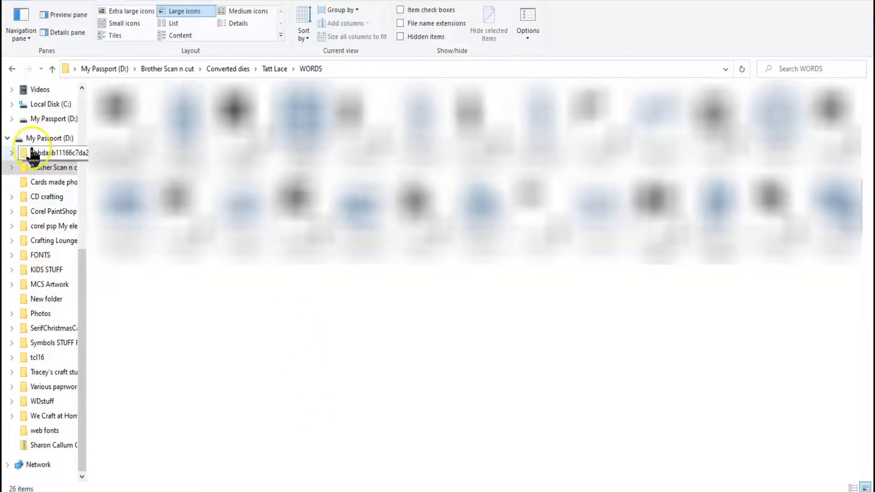
scroll(54, 152, "up", 2)
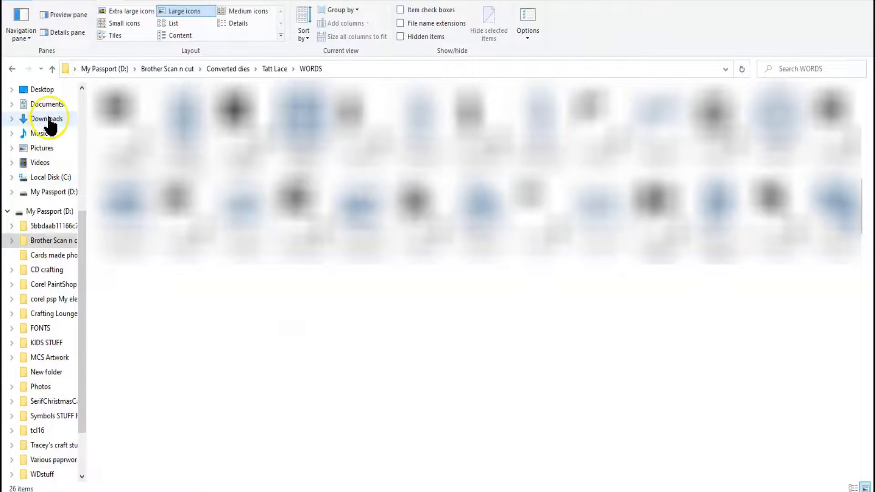
left_click(48, 119)
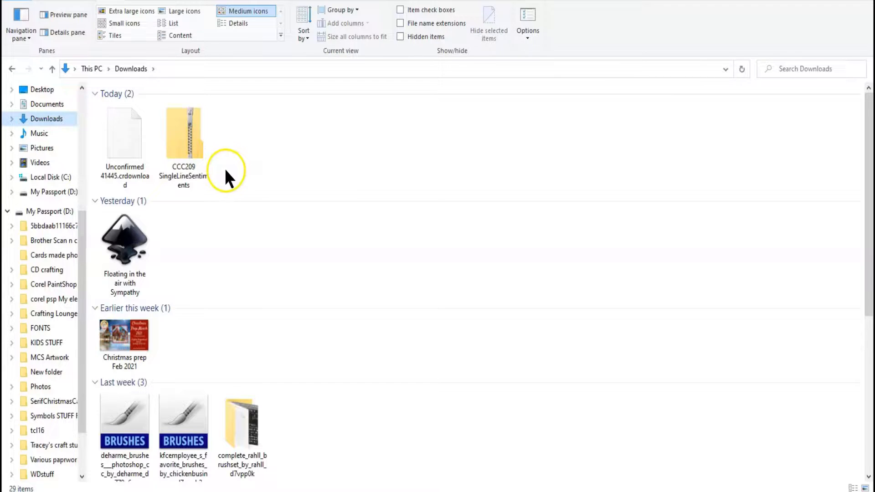
- Extract the CCC209 SingleLineSentiments archive in Downloads and delete the zip file
left_click(187, 142)
right_click(184, 123)
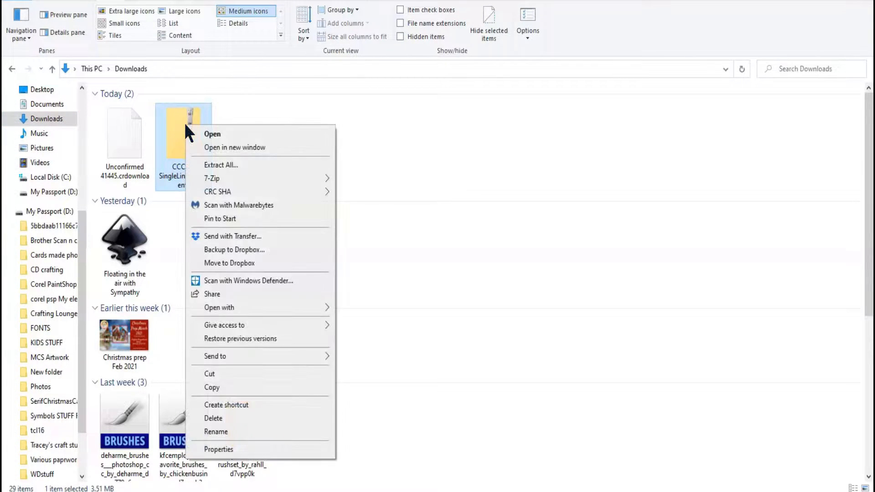
left_click(214, 164)
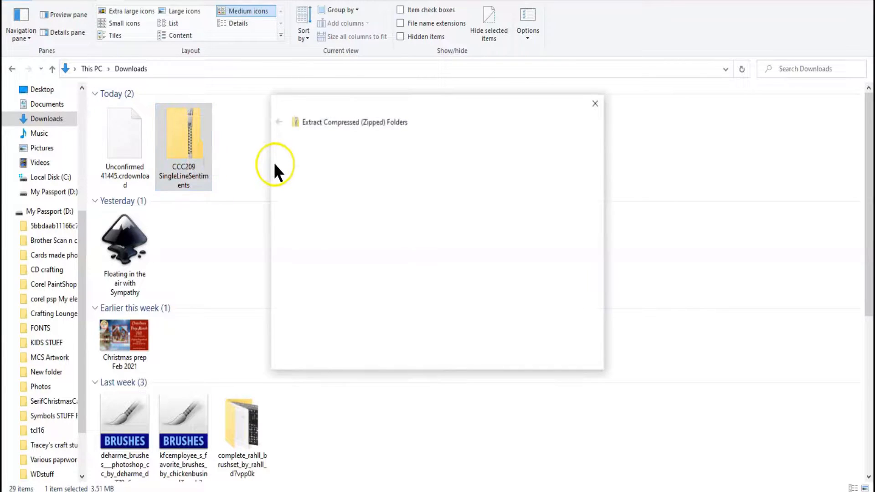
left_click(517, 357)
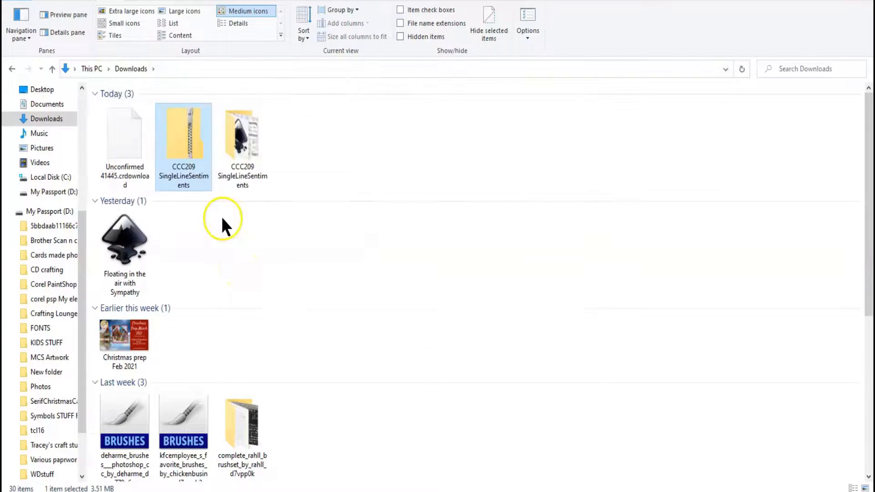
key("Delete")
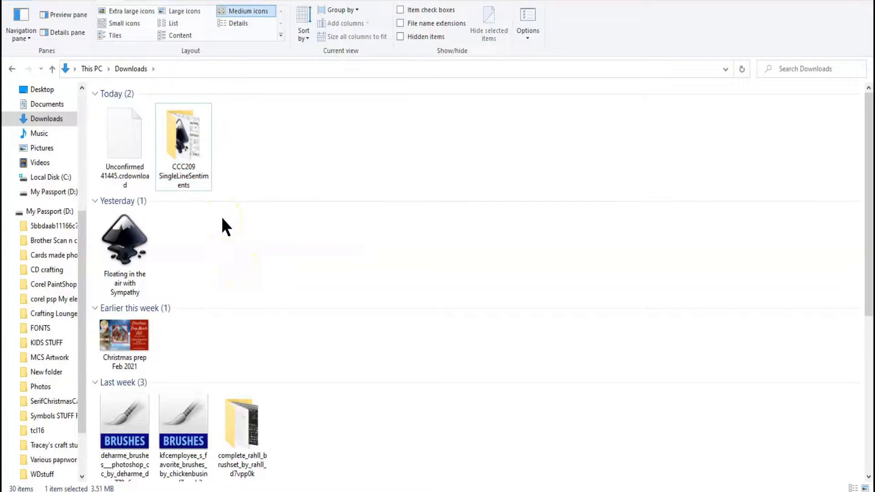
left_click(179, 151)
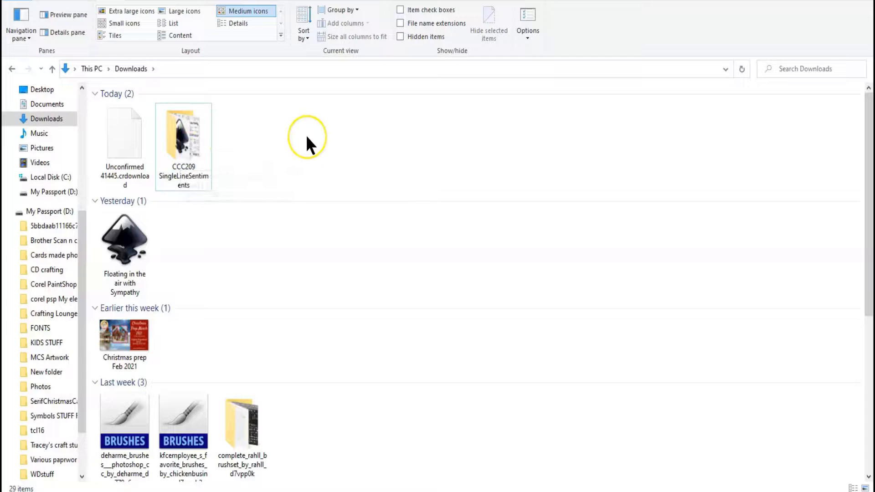
- Extract the CCC235B FancyEdges StitchedNestingShapes archive in Downloads and delete the zip file
left_click(193, 133)
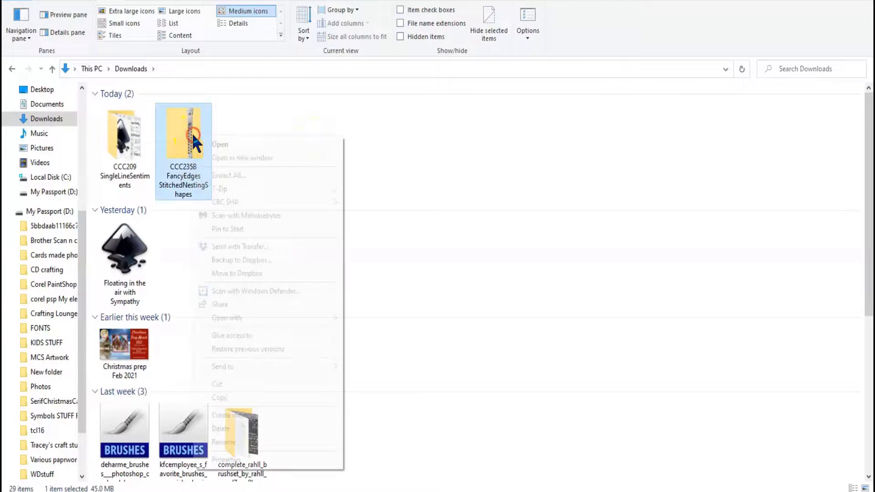
right_click(193, 133)
left_click(220, 170)
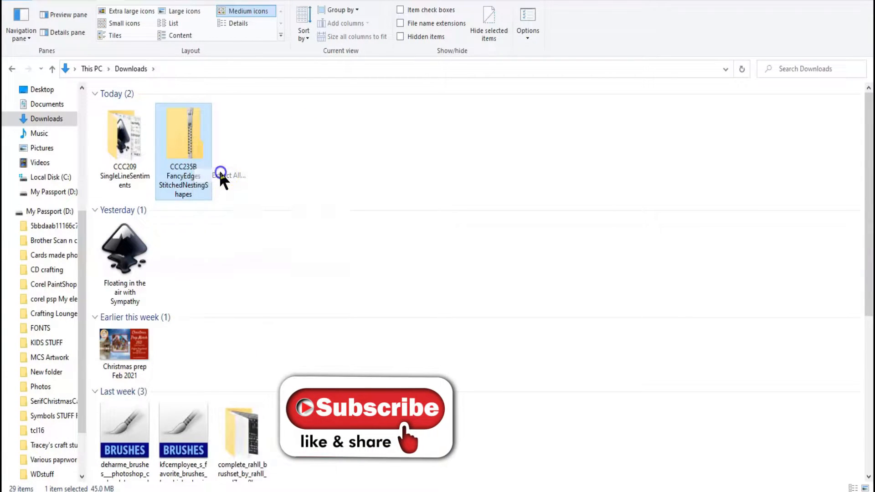
left_click(526, 357)
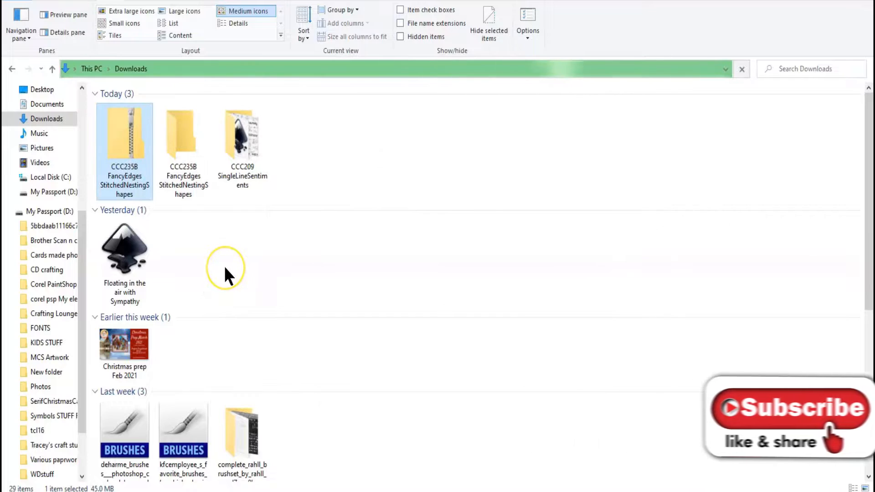
key("Delete")
left_click(214, 249)
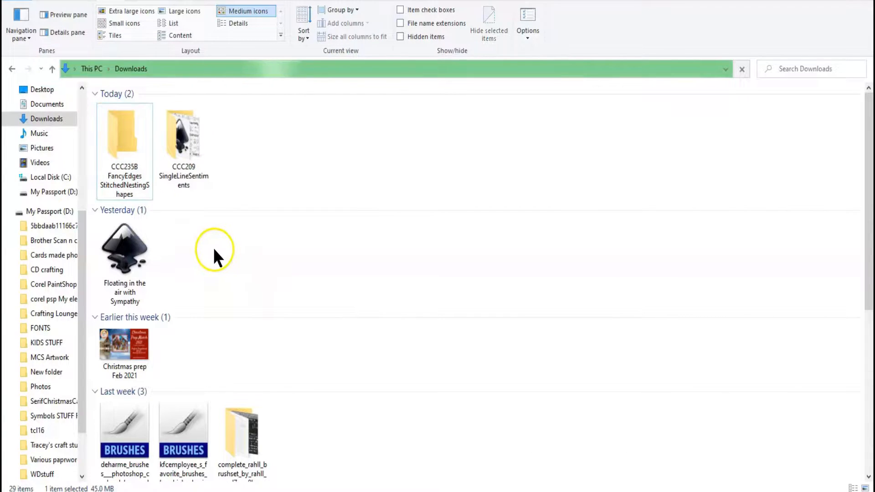
- Copy both extracted folders into the Design Bundles folder under Brother Scan n cut and delete the originals from Downloads
left_click(193, 138)
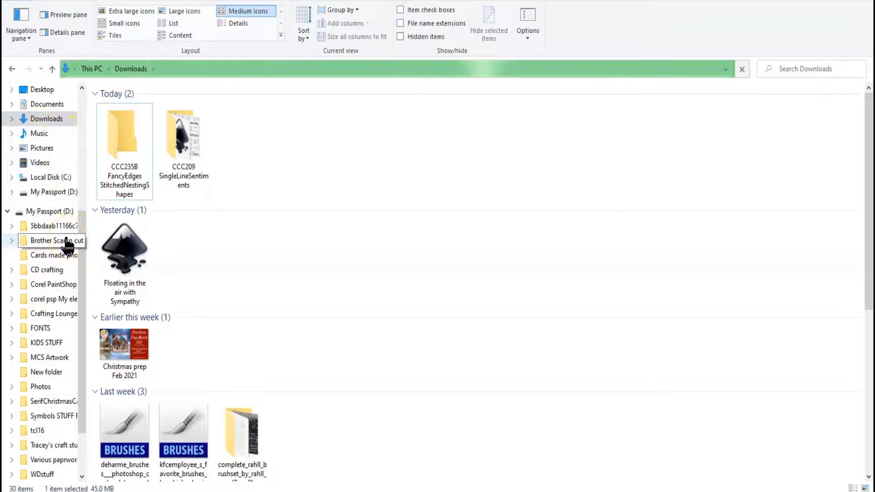
left_click(11, 240)
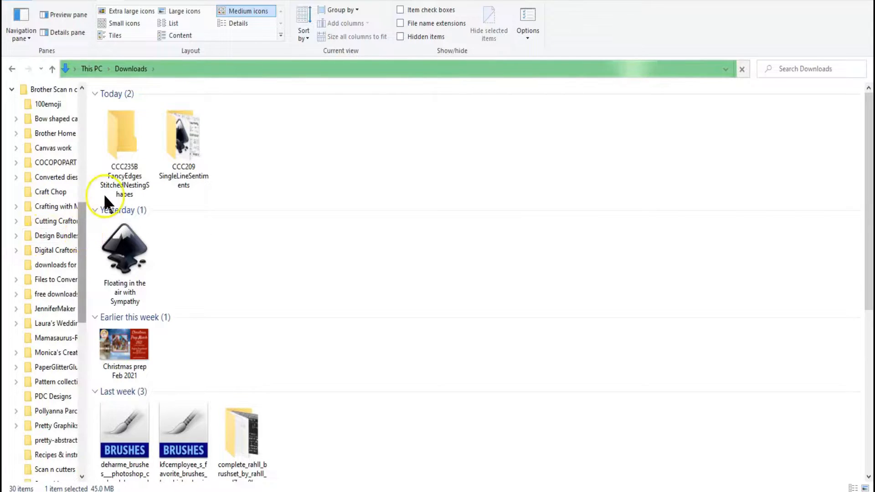
left_click_drag(117, 150, 48, 238)
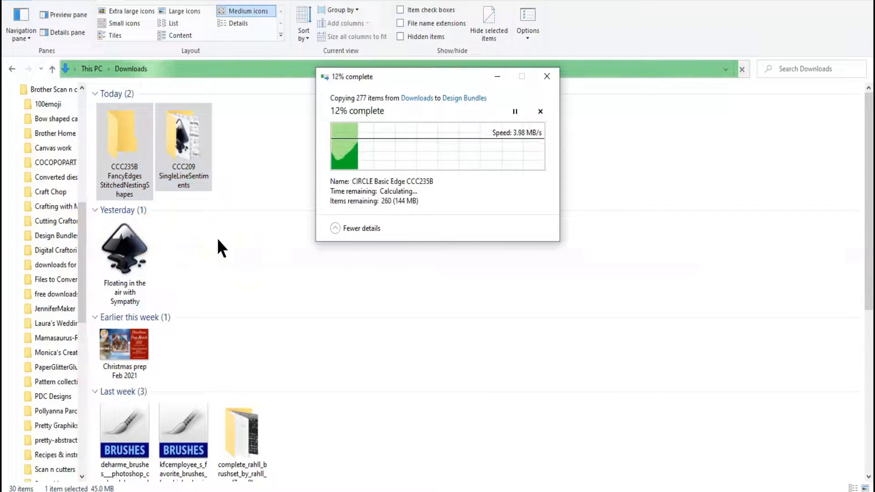
key("Delete")
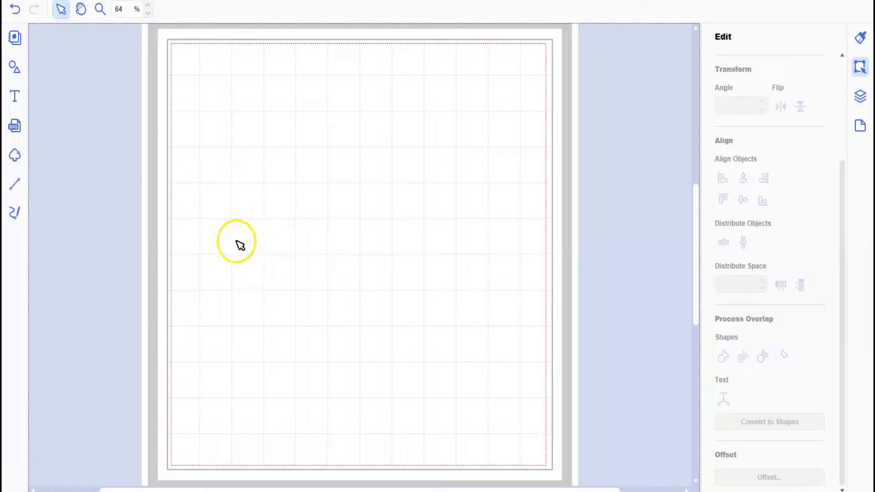
- Open the file import and look through the stitched shape previews in the PNG CCC234 StitchedNestingShapes folder
left_click(13, 126)
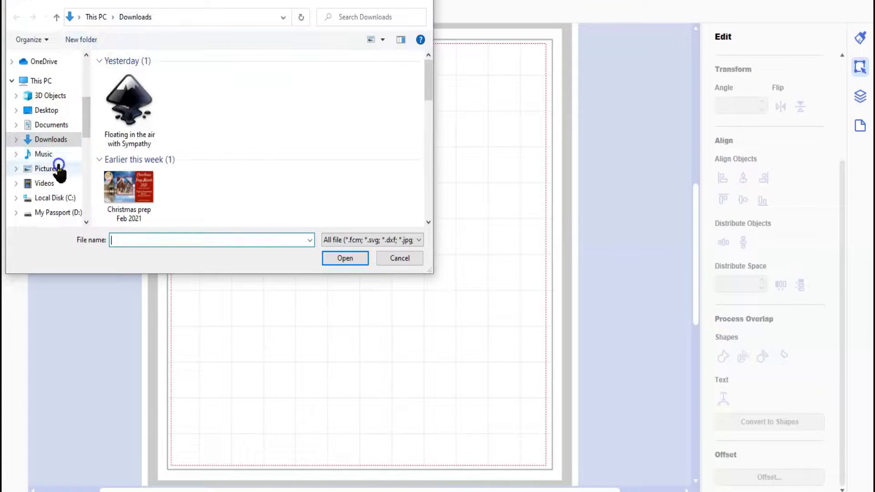
left_click(48, 128)
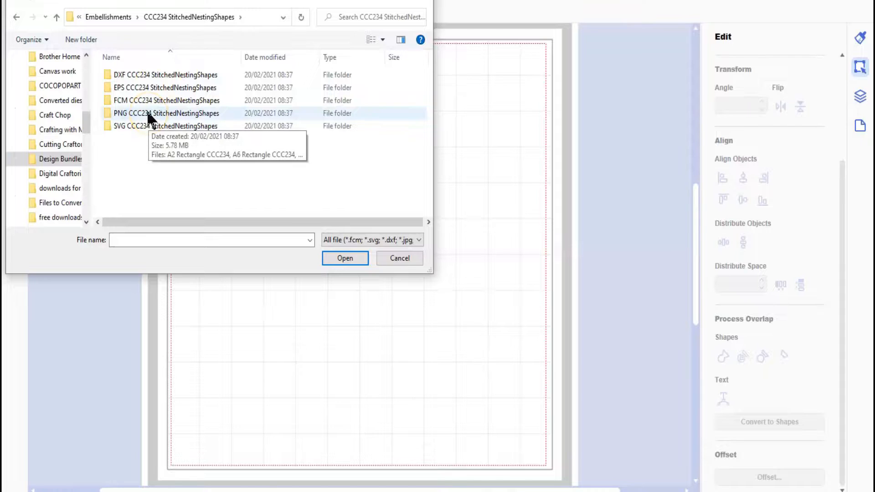
double_click(147, 113)
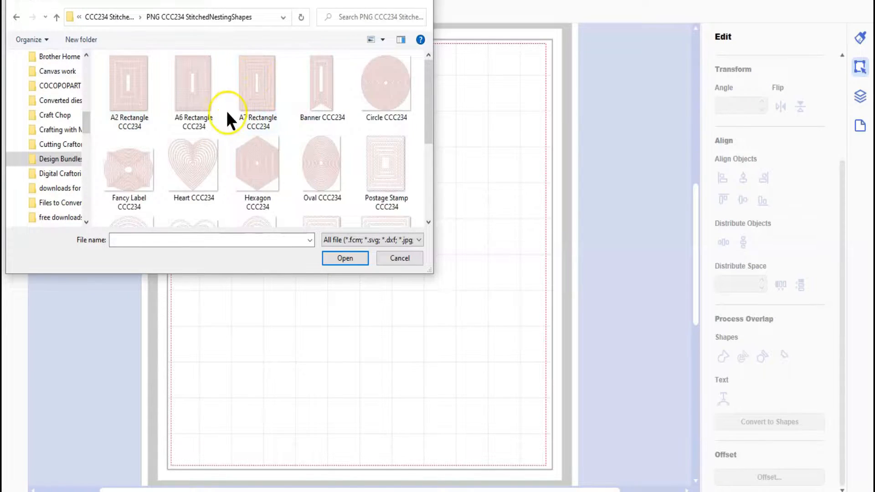
scroll(263, 152, "down", 2)
scroll(264, 155, "down", 2)
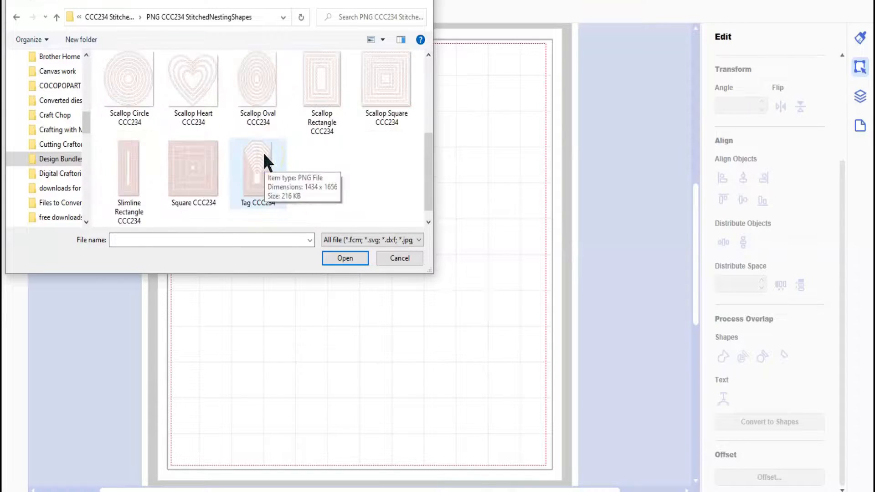
scroll(263, 152, "up", 5)
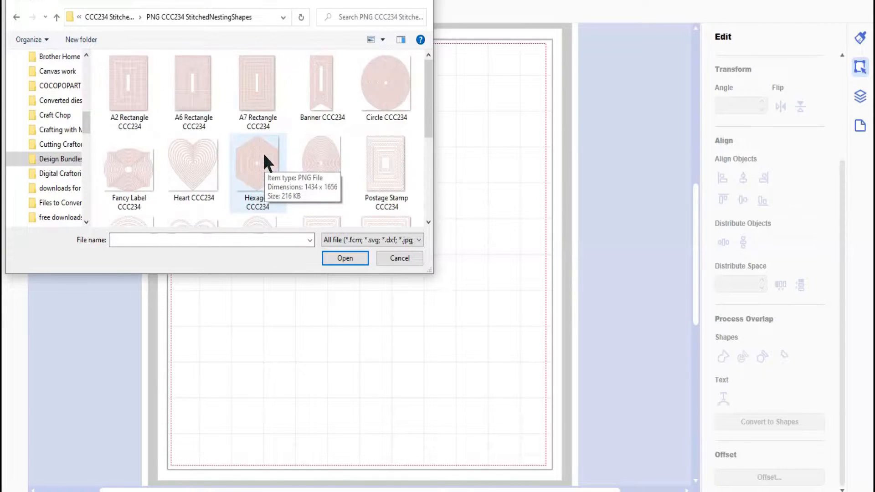
scroll(263, 153, "down", 2)
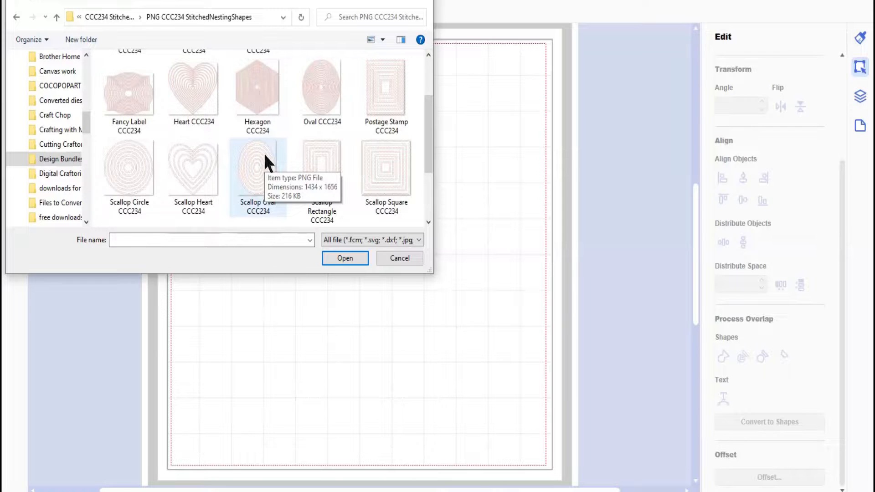
scroll(263, 153, "up", 2)
left_click(111, 101)
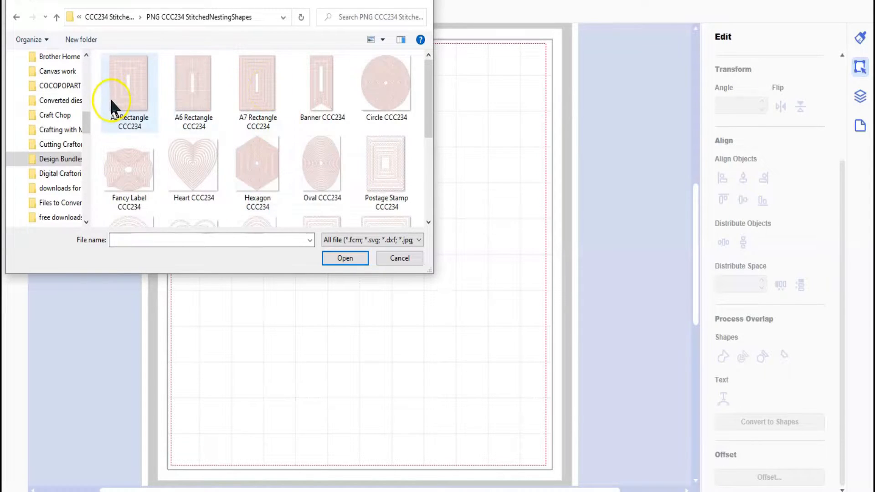
- Import Fancy Label CCC234 from the FCM CCC234 StitchedNestingShapes folder
left_click(121, 17)
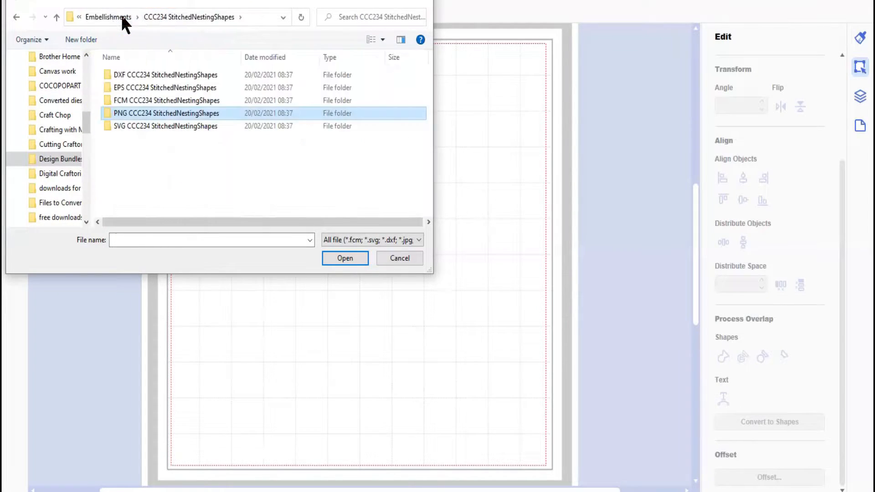
left_click(160, 101)
double_click(161, 101)
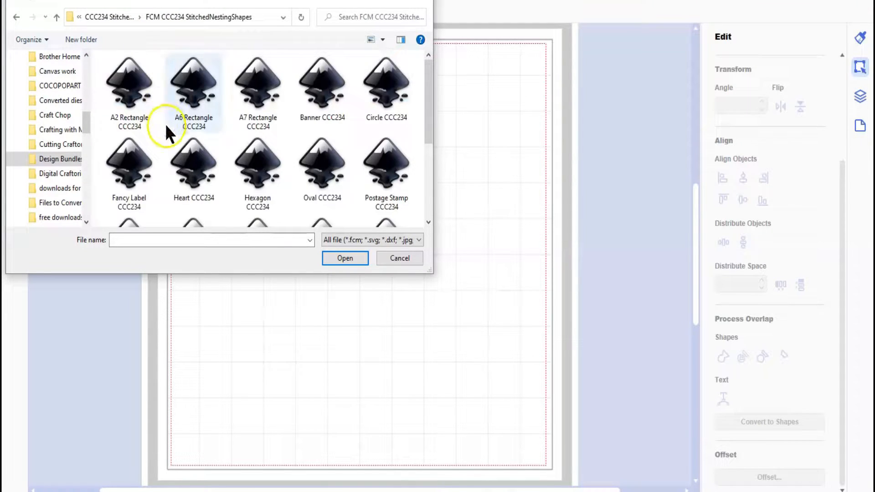
left_click(130, 160)
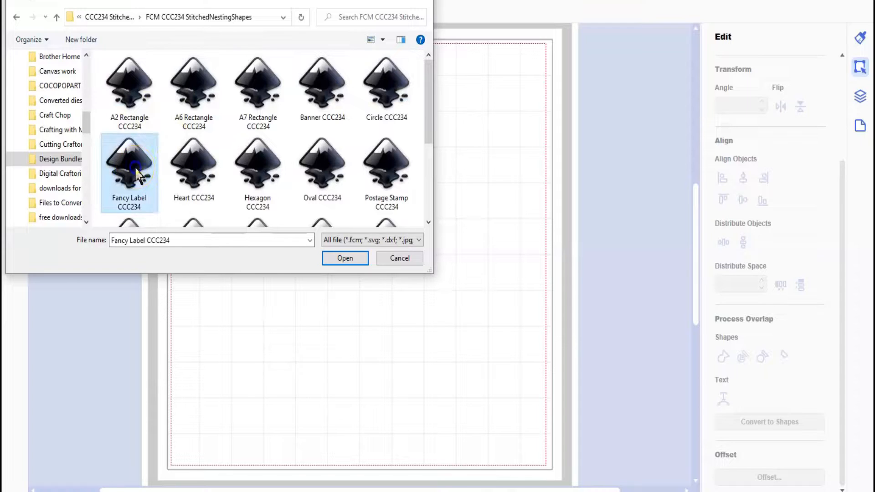
double_click(134, 167)
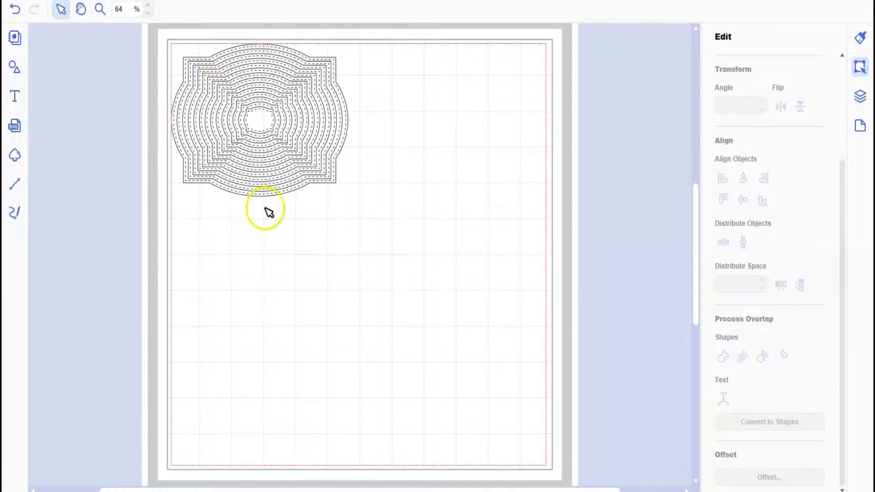
- Move the smallest stitched label out of the nested set to the empty area on its right
mouse_move(256, 119)
left_mouse_down()
mouse_move(264, 136)
mouse_move(395, 197)
mouse_move(461, 186)
mouse_move(471, 172)
left_mouse_up()
left_click(491, 168)
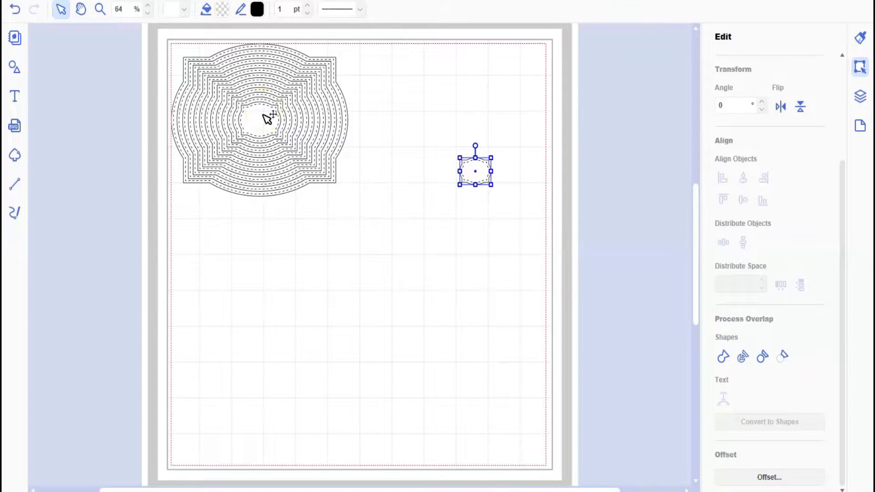
- Move the largest stitched label below the nested set and rotate it to 90 degrees
left_click(335, 60)
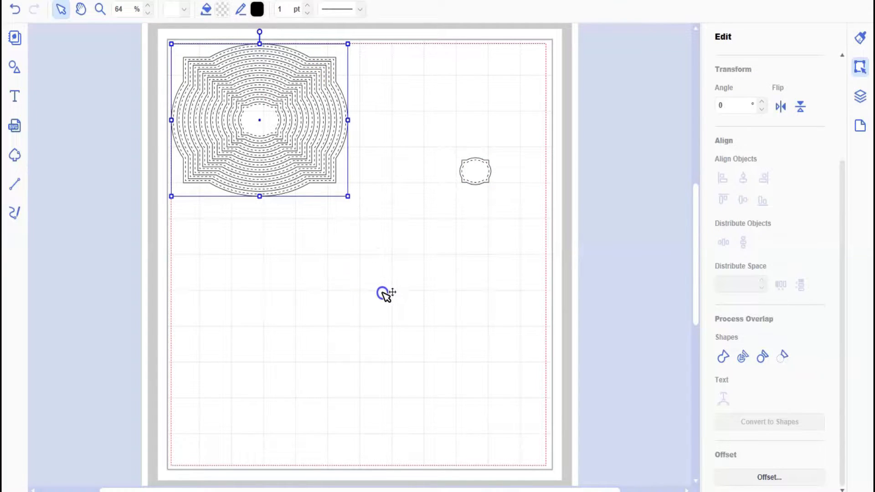
left_click_drag(335, 60, 382, 293)
scroll(752, 221, "up", 3)
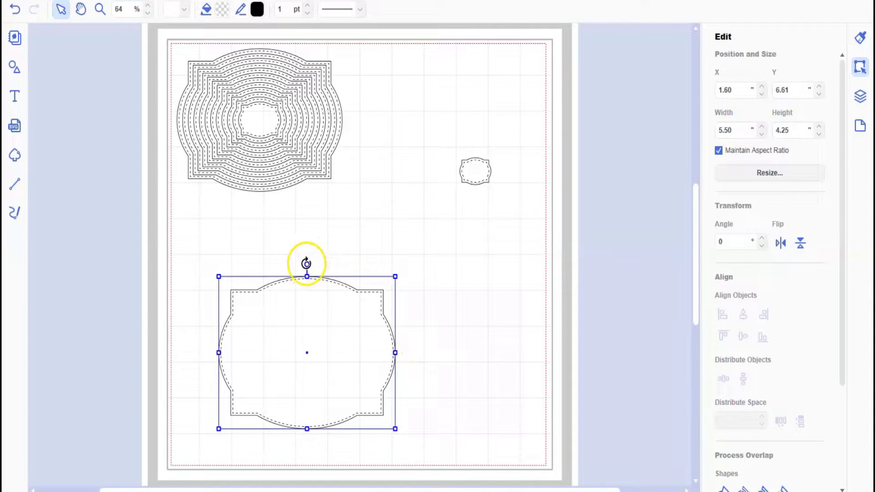
left_click_drag(307, 264, 412, 353)
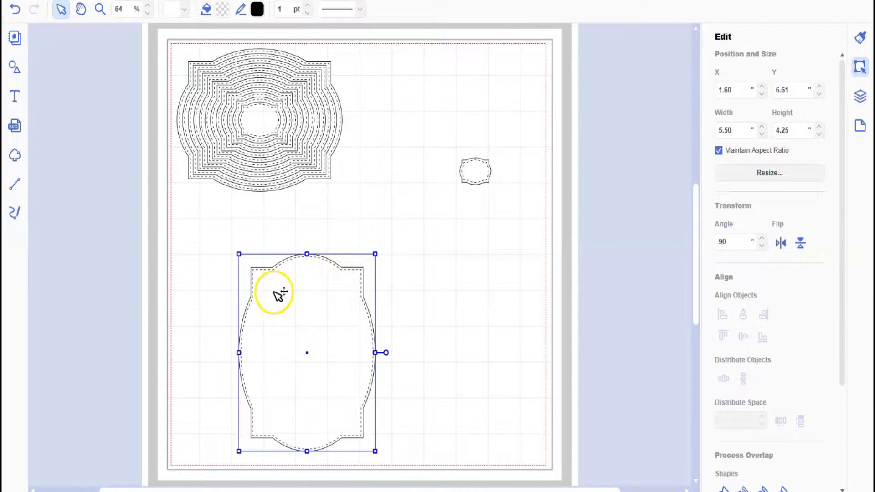
- Import Banner CCC234 from the FCM CCC234 StitchedNestingShapes folder
left_click(17, 127)
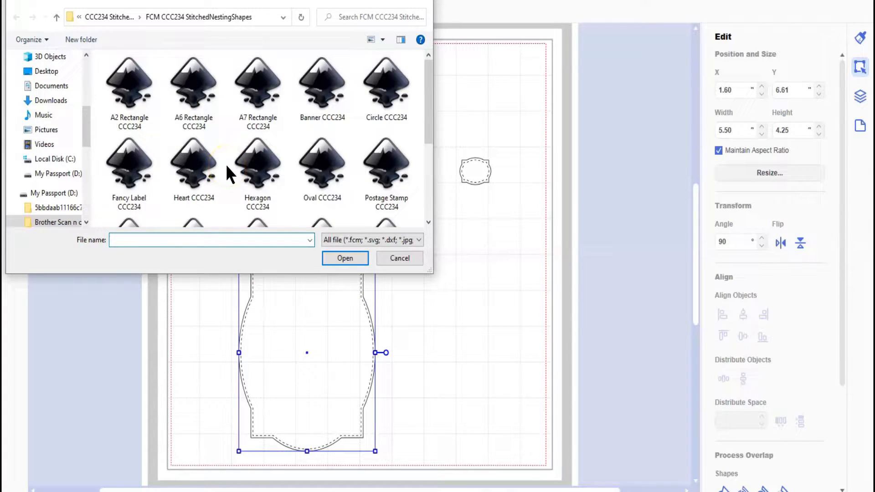
left_click(327, 85)
double_click(328, 85)
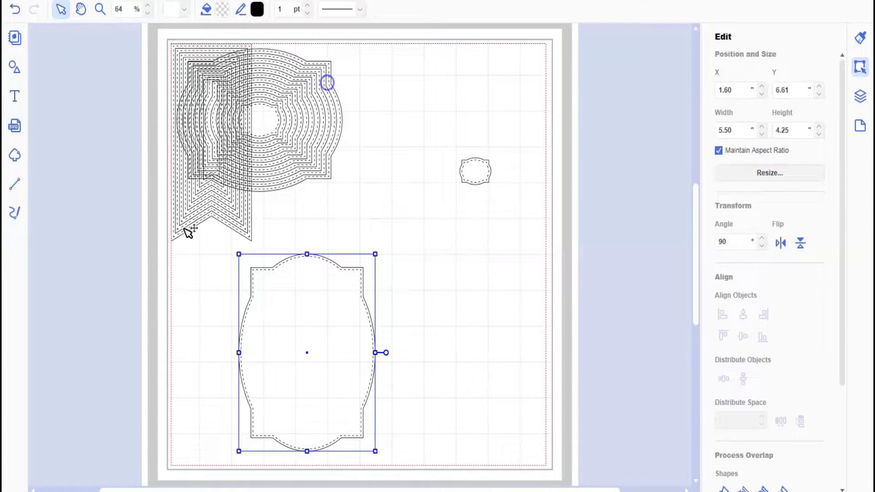
- Take the smallest banner out of its nested set, rotate it to 269 degrees and lay it across the large label's right edge
left_click(212, 161)
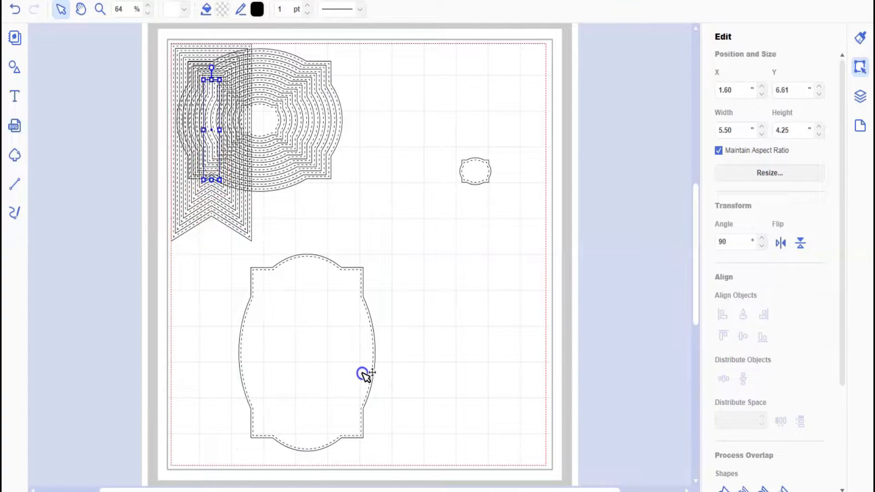
left_click_drag(363, 374, 404, 368)
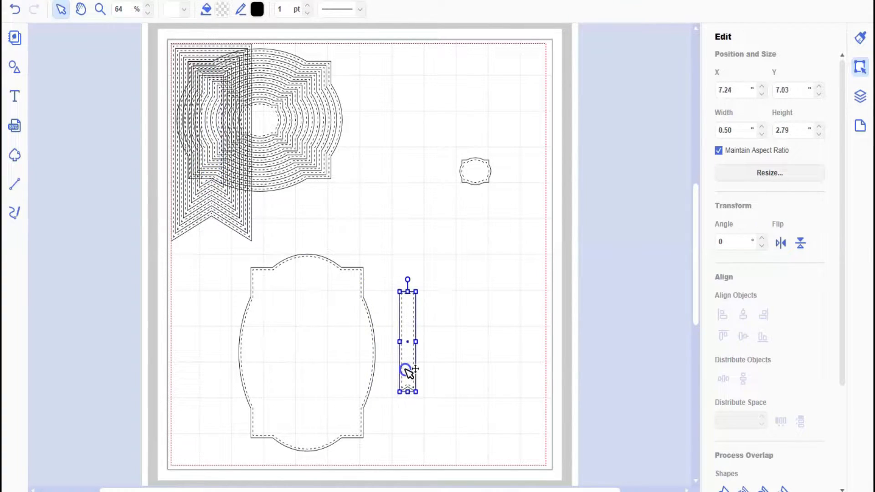
left_click_drag(410, 280, 351, 342)
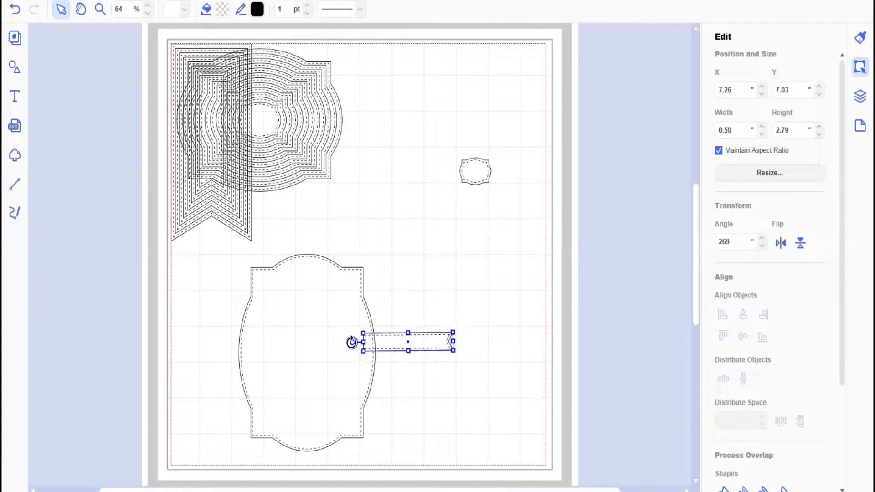
left_click(428, 346)
left_click_drag(428, 347, 363, 351)
left_click(436, 372)
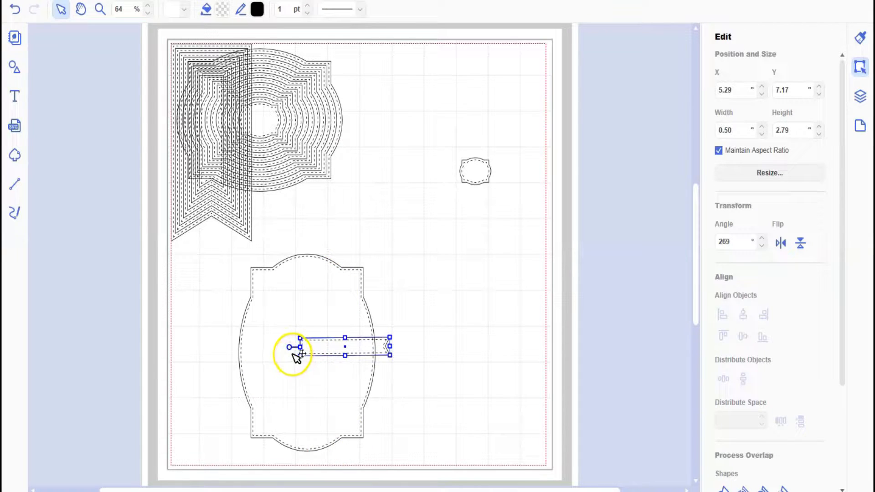
- Move the nested banners together with the two outermost remaining labels off the left side of the mat
left_click(225, 248)
left_click(222, 245)
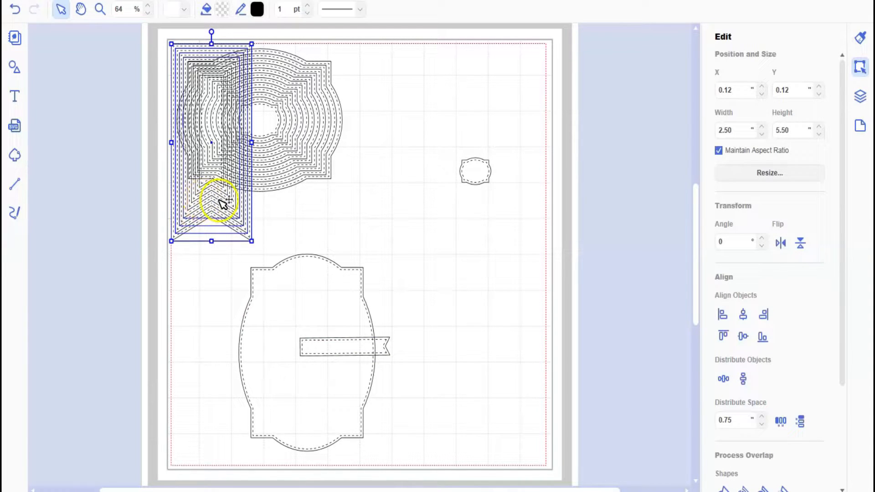
left_click(165, 193)
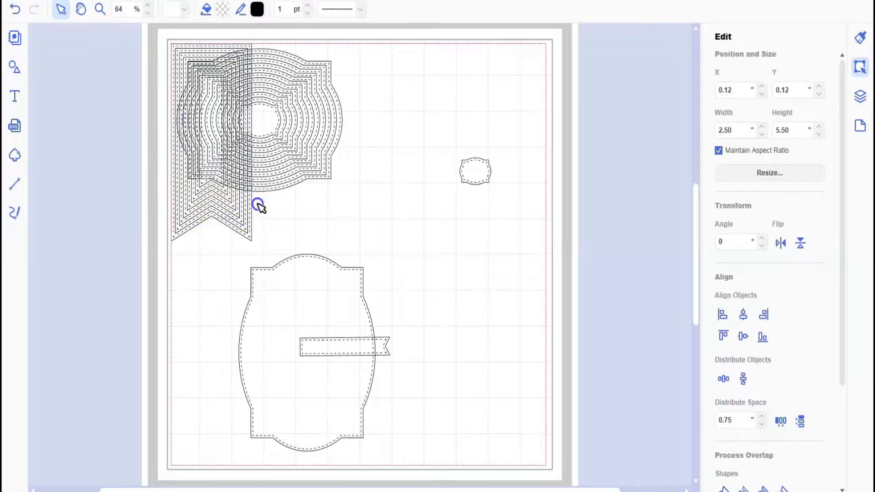
left_click_drag(268, 206, 94, 370)
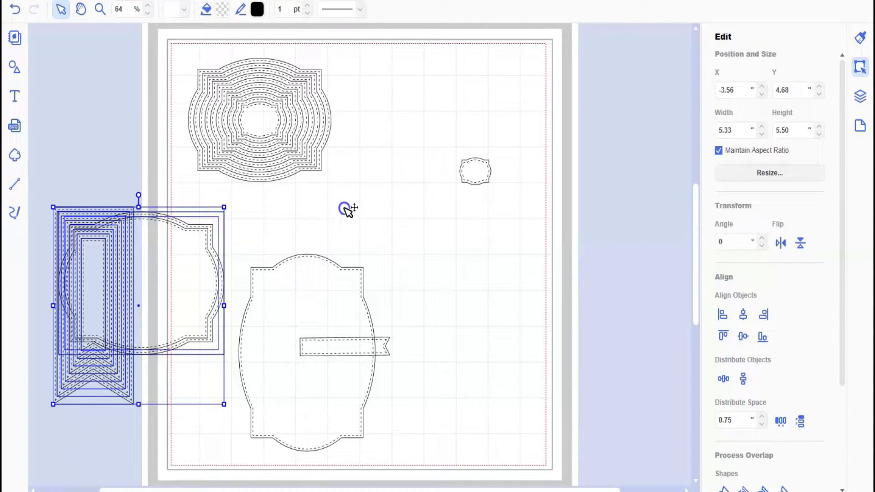
- Move the large rotated label to the right side of the mat and delete the separated smallest label
left_click_drag(312, 297, 471, 243)
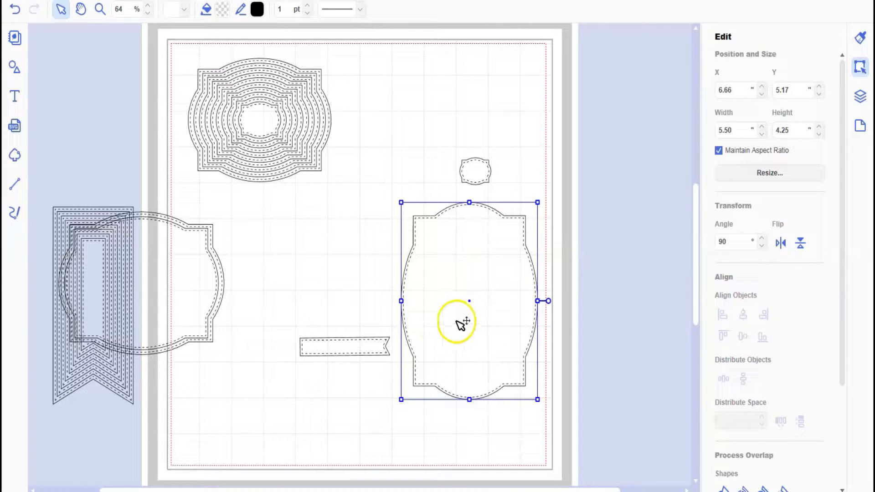
left_click(477, 169)
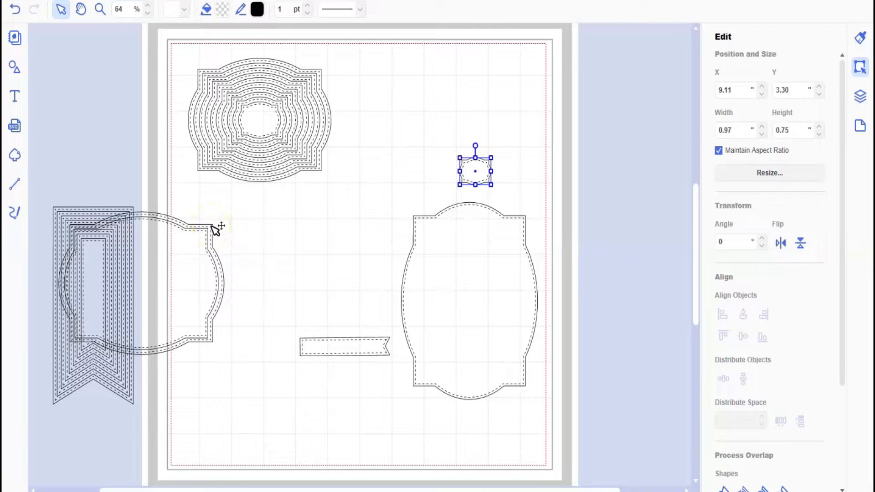
key("Delete")
- Place the larger of the two off-mat labels inside the big upright label and rotate it to 89 degrees
left_click_drag(212, 228, 537, 241)
left_click_drag(472, 217, 546, 299)
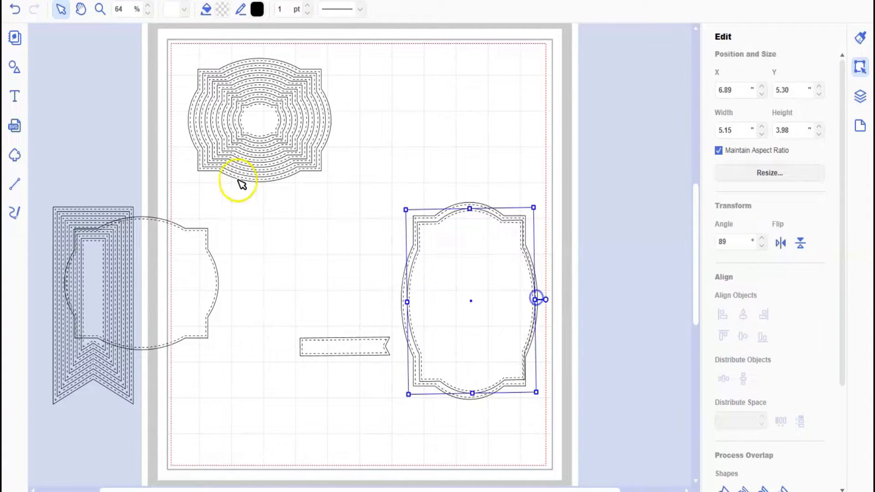
- Delete the remaining nested labels at the upper left of the mat
left_click(307, 185)
left_click(302, 179)
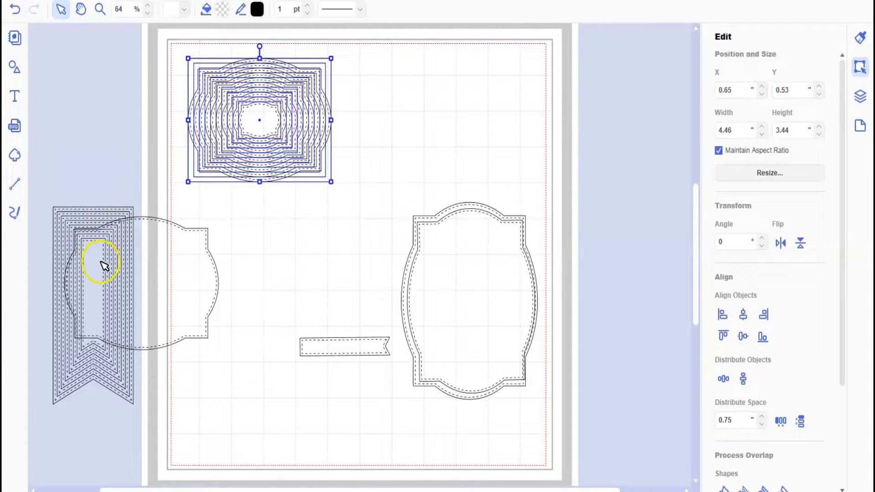
key("Delete")
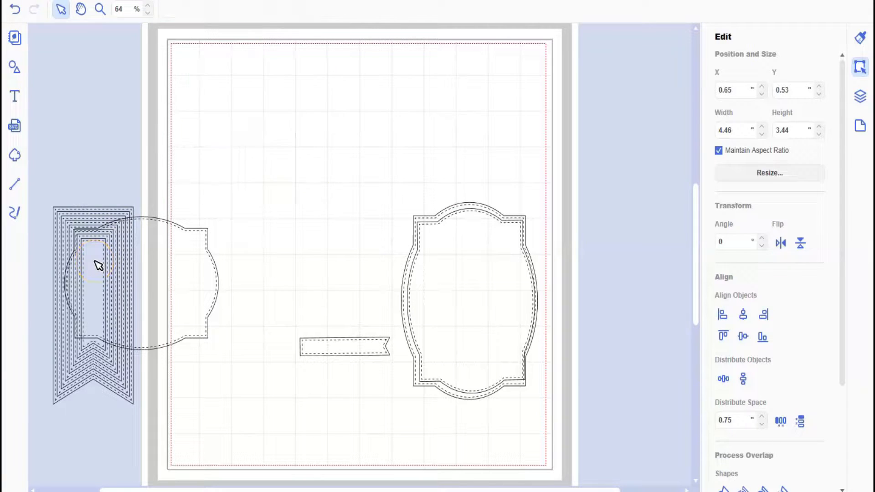
- Move the smallest off-mat banner onto the mat above the horizontal banner and delete the remaining off-mat banners and label
left_click_drag(336, 277, 344, 229)
left_click_drag(53, 181, 168, 356)
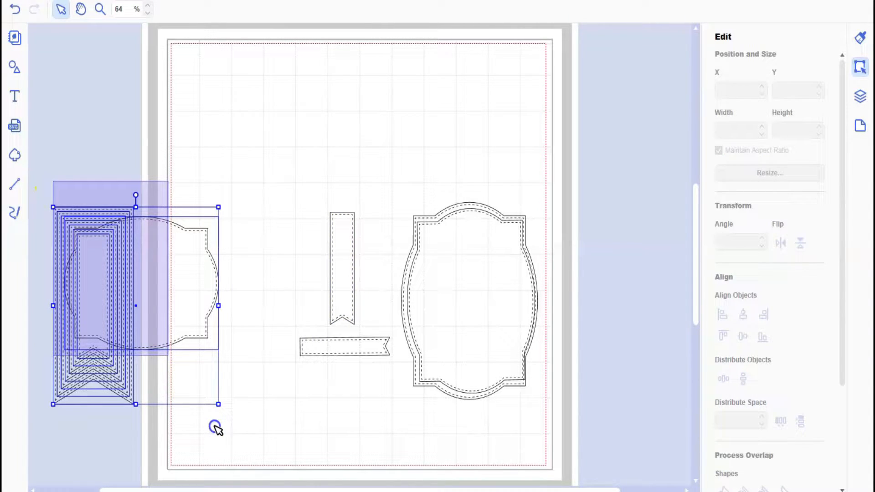
- Import Oval CCC234 from the FCM CCC234 StitchedNestingShapes folder
left_click(14, 125)
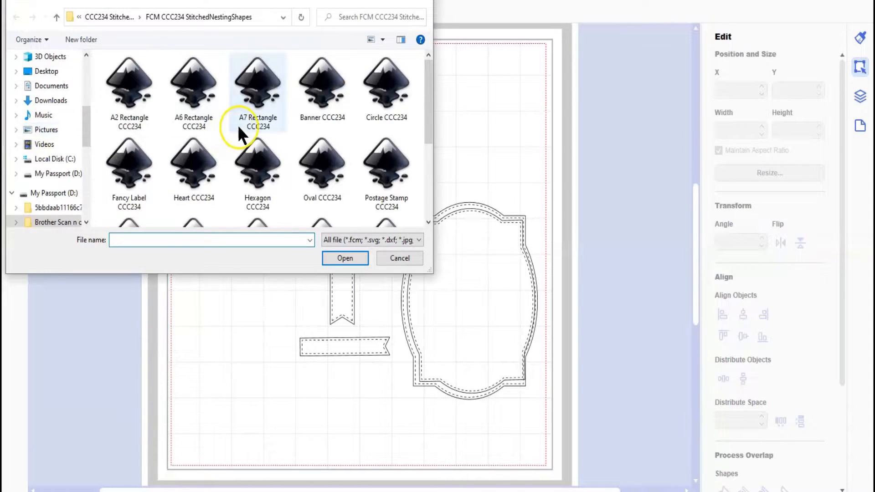
left_click(327, 161)
double_click(326, 160)
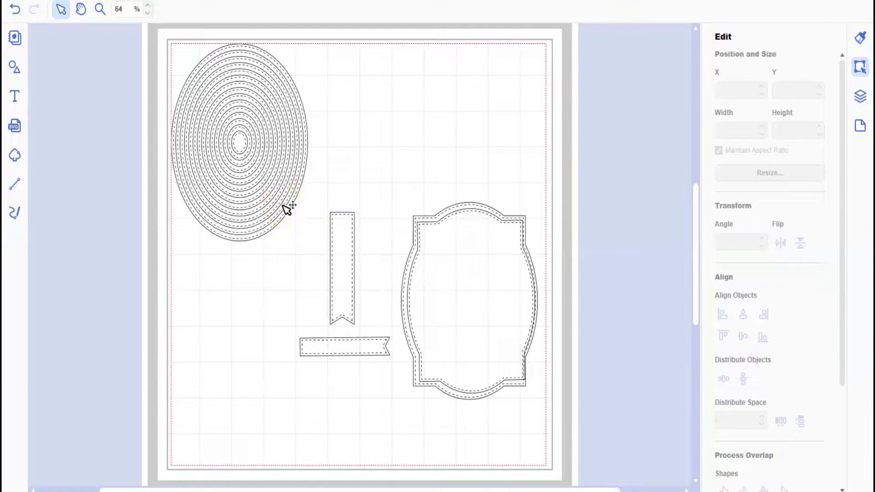
- Move the second- and fourth-largest stitched ovals out of the nested set and off the mat
left_click(287, 210)
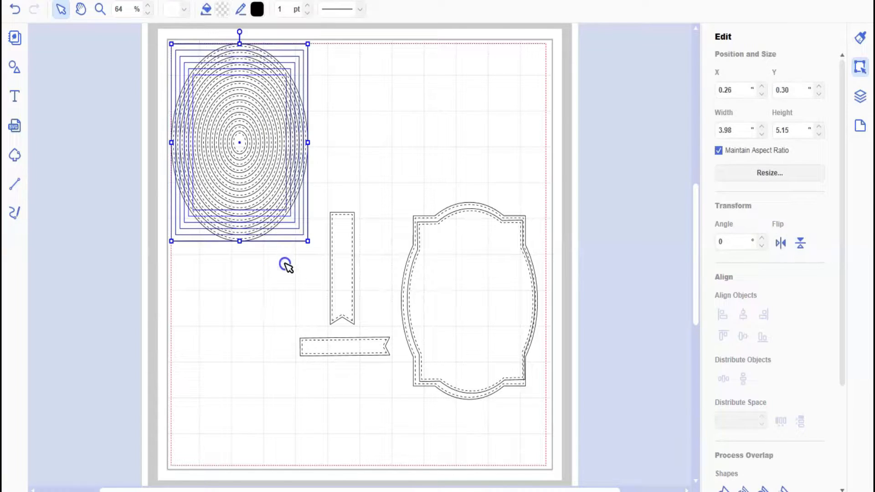
left_click(199, 324)
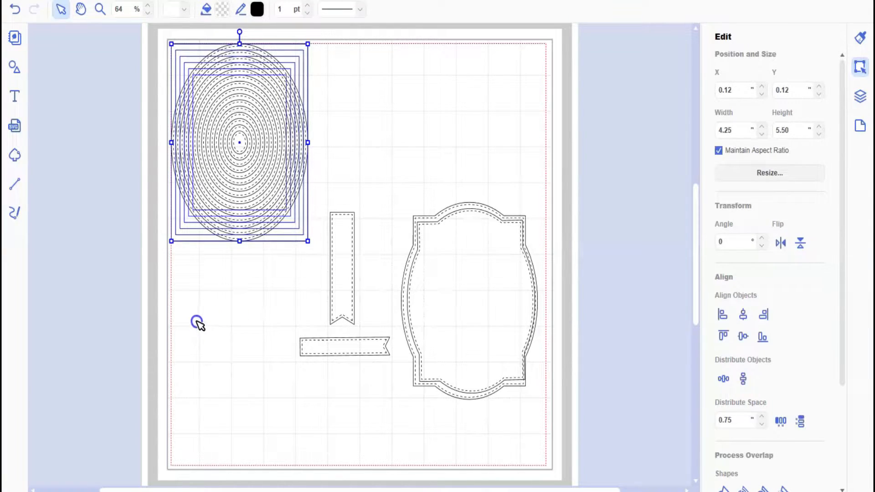
left_click(281, 218)
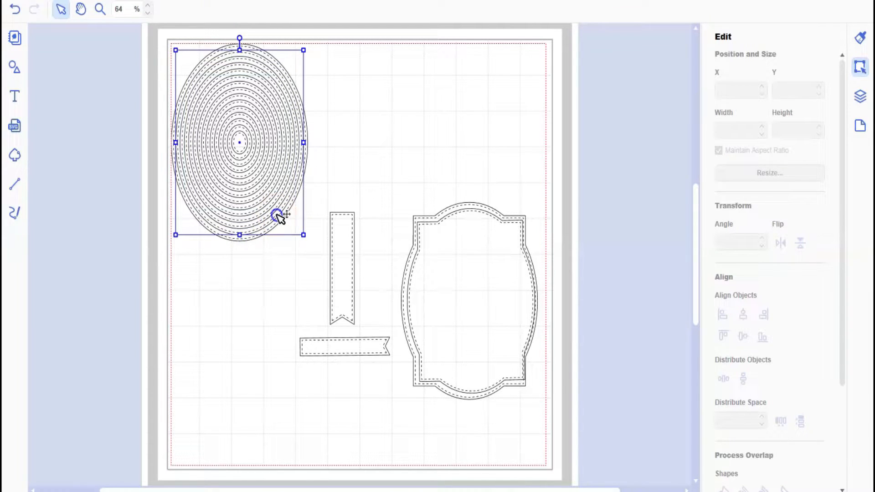
left_click_drag(281, 218, 111, 134)
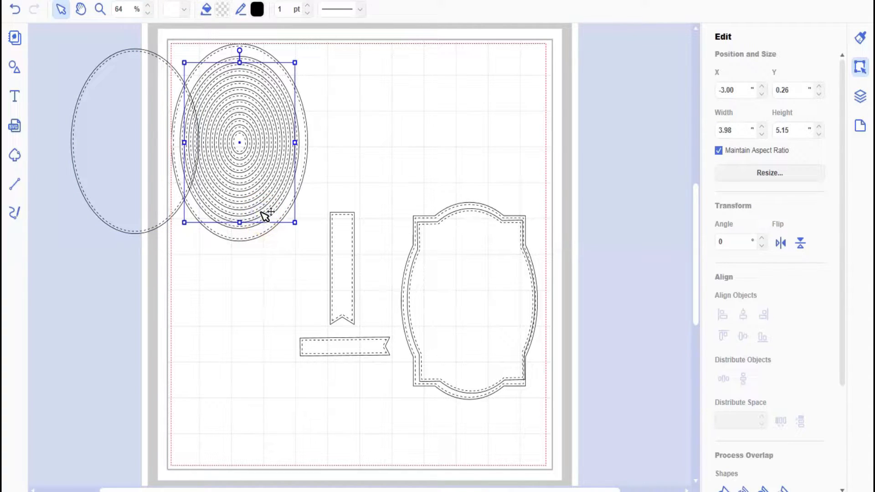
left_click(403, 318)
left_click_drag(403, 319, 150, 254)
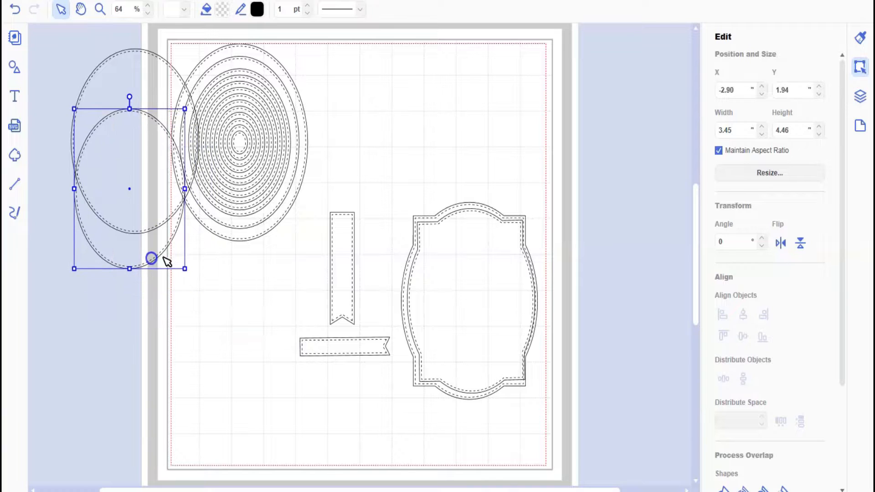
- Place the third-largest stitched oval inside the two nested upright labels
left_click(254, 223)
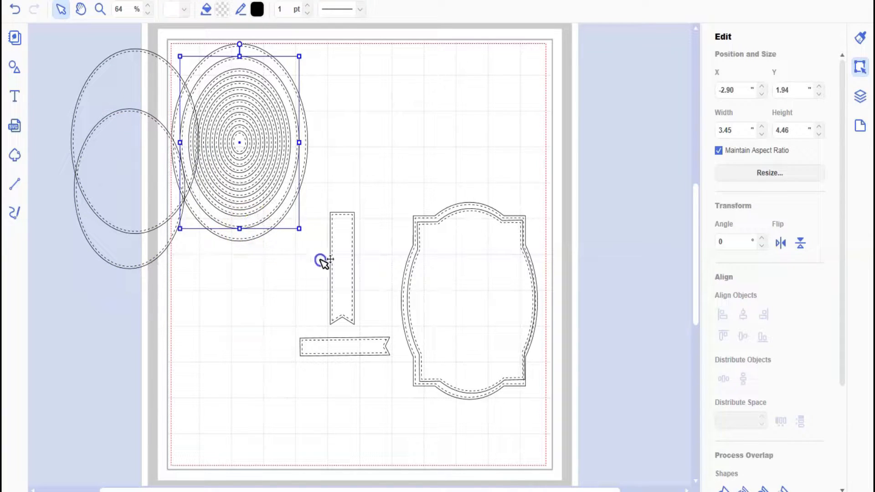
left_click_drag(487, 368, 490, 369)
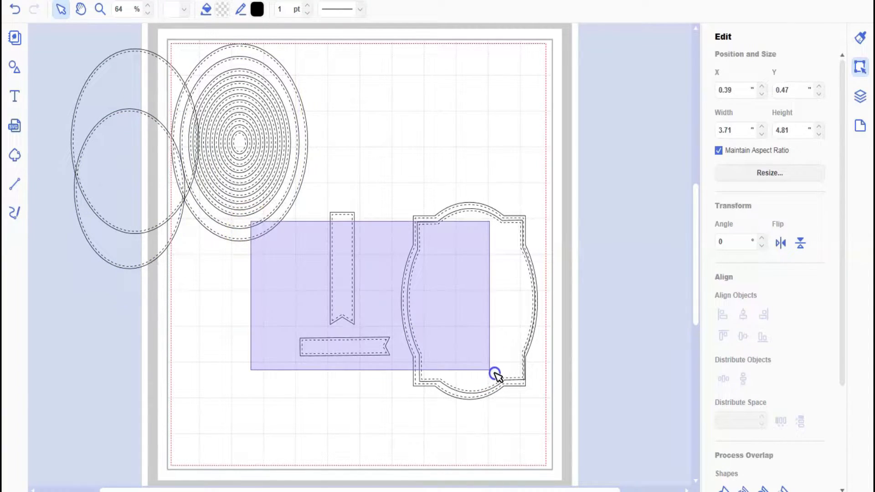
left_click_drag(213, 324, 248, 223)
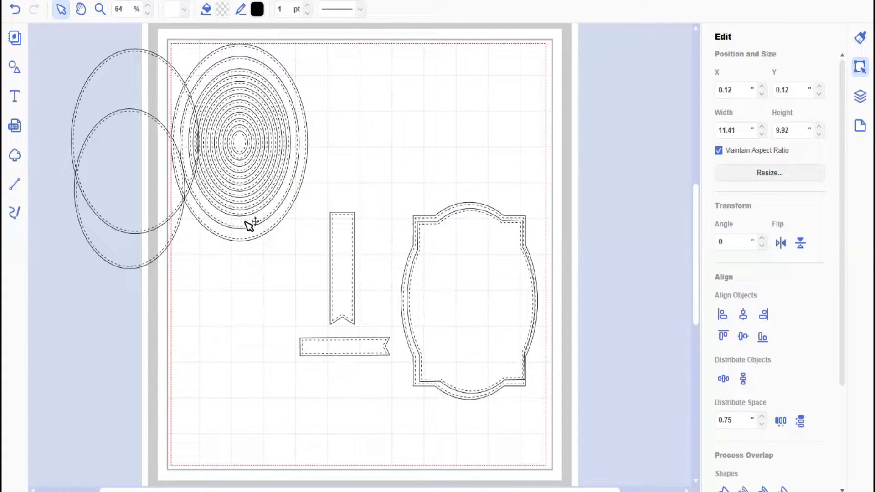
left_click(249, 224)
left_click_drag(363, 285, 477, 381)
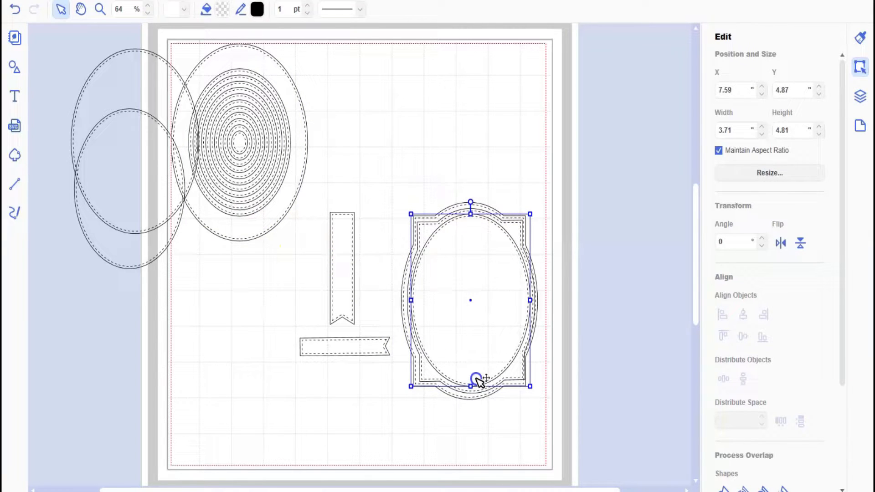
left_click_drag(477, 381, 476, 382)
left_click(640, 349)
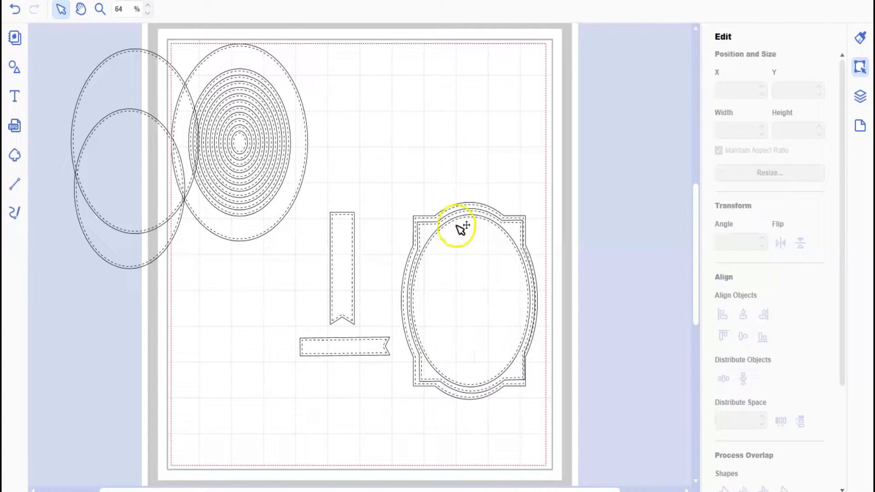
- Align the oval and both upright labels to a common centre
left_click_drag(444, 186, 474, 250)
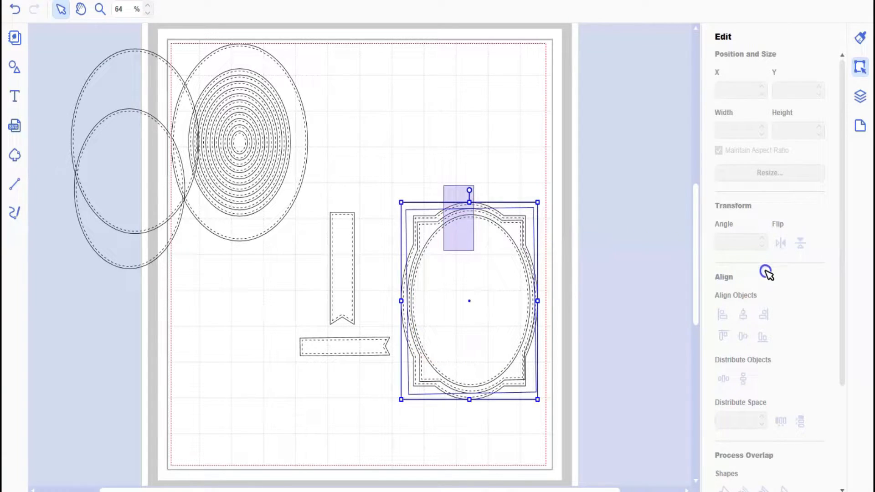
left_click(745, 314)
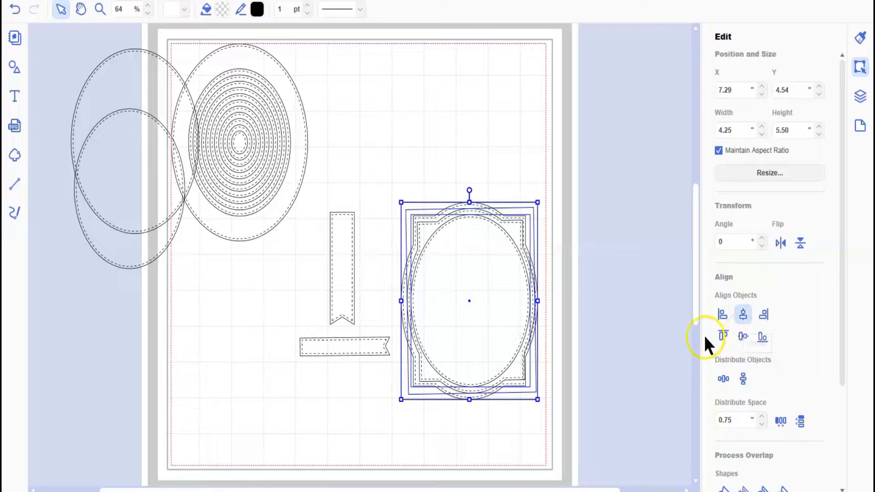
left_click(577, 314)
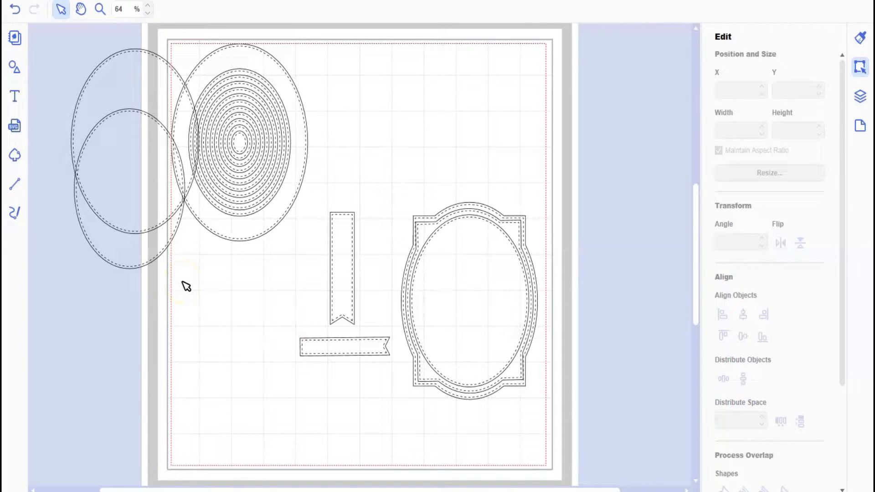
- Delete all the leftover ovals at the mat's upper left and beside it, keeping the one inside the labels
left_click(67, 33)
left_click_drag(70, 37, 112, 63)
left_click_drag(165, 114, 165, 114)
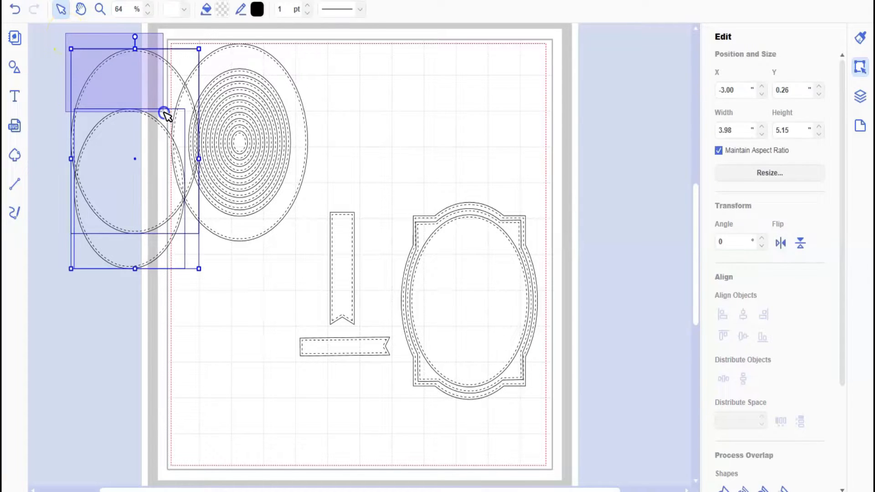
key("Delete")
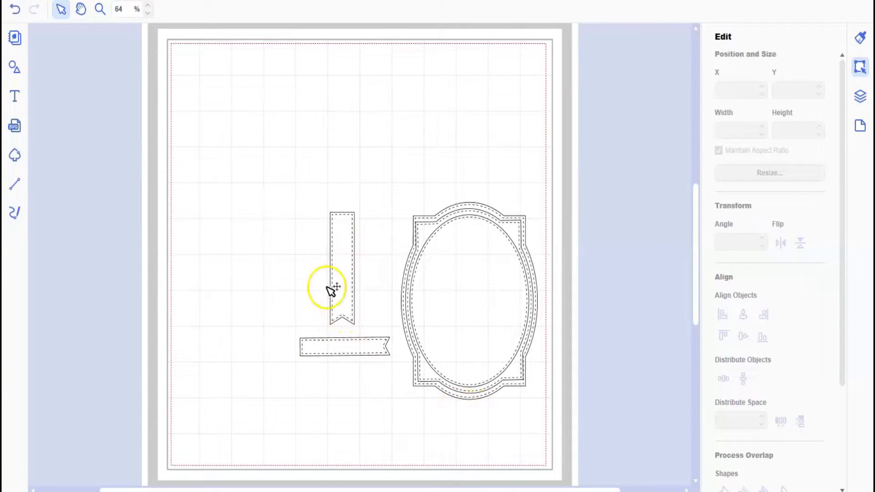
- Start an import and browse to the CCC209 SingleLineSentiments folder in Design Bundles
left_click(13, 130)
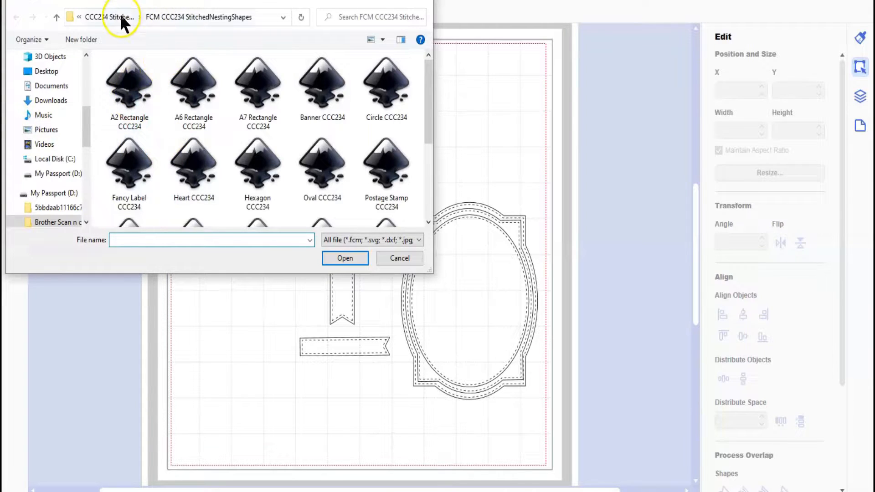
left_click(78, 17)
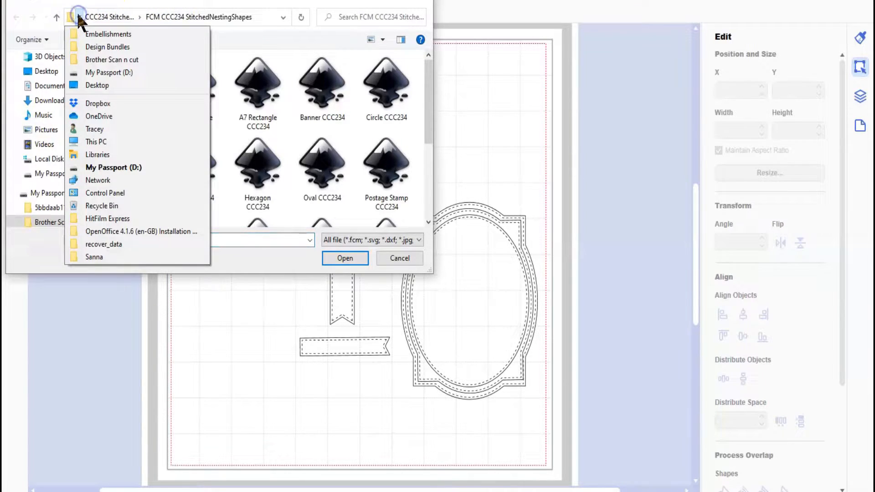
left_click(86, 44)
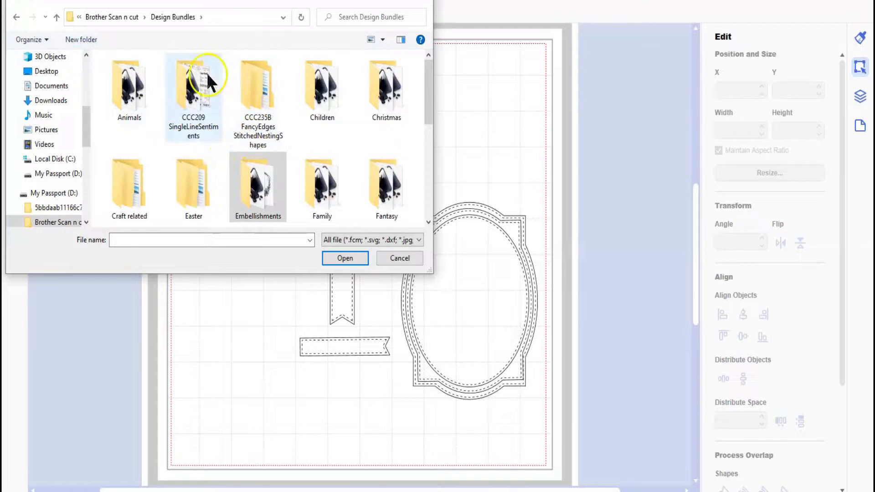
left_click(182, 87)
double_click(181, 88)
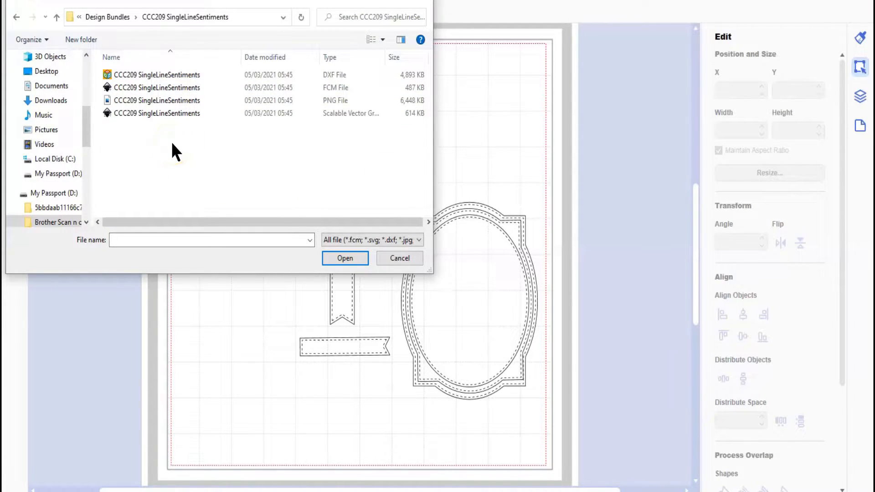
- Show the folder's files as icons and import the CCC209 SingleLineSentiments FCM file
left_click(370, 40)
left_click(382, 40)
left_click(410, 7)
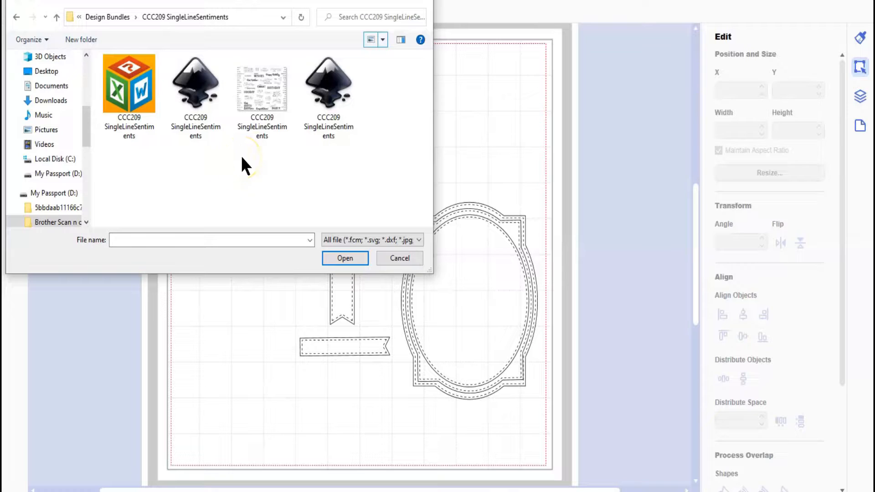
double_click(188, 89)
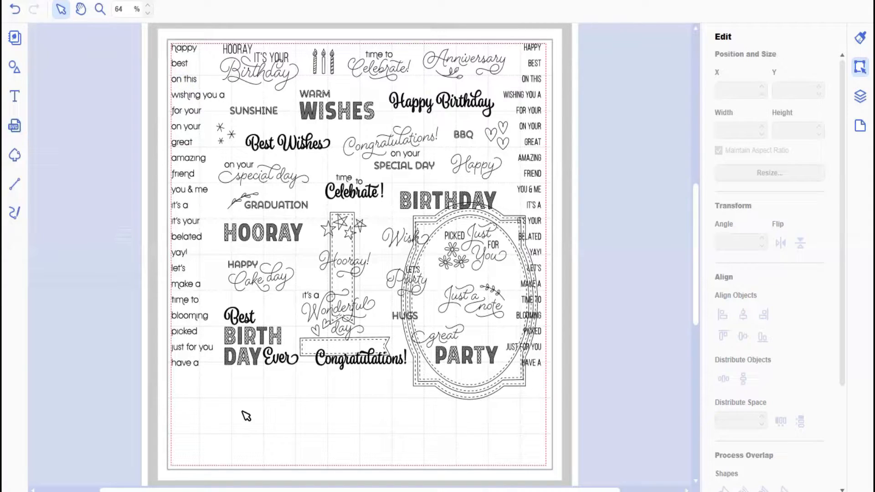
- Move the script Birthday and Happy sentiments side by side into the empty space at the bottom of the mat
left_click(277, 77)
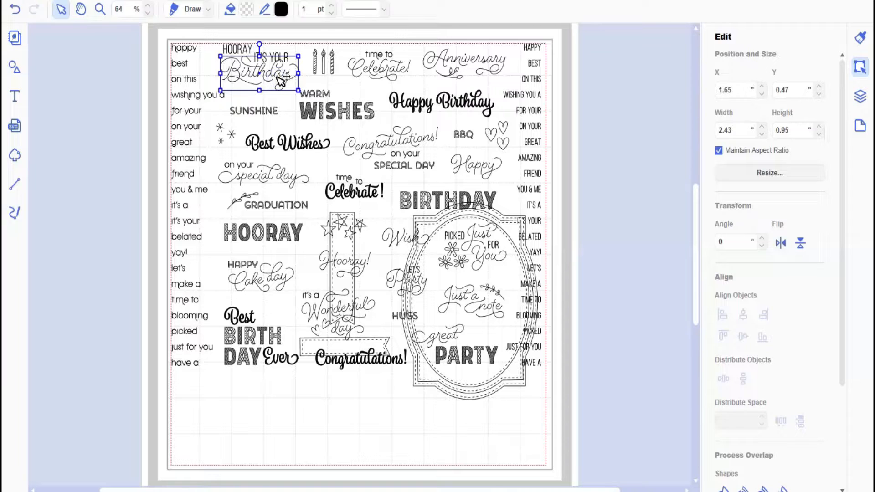
left_click_drag(280, 79, 401, 433)
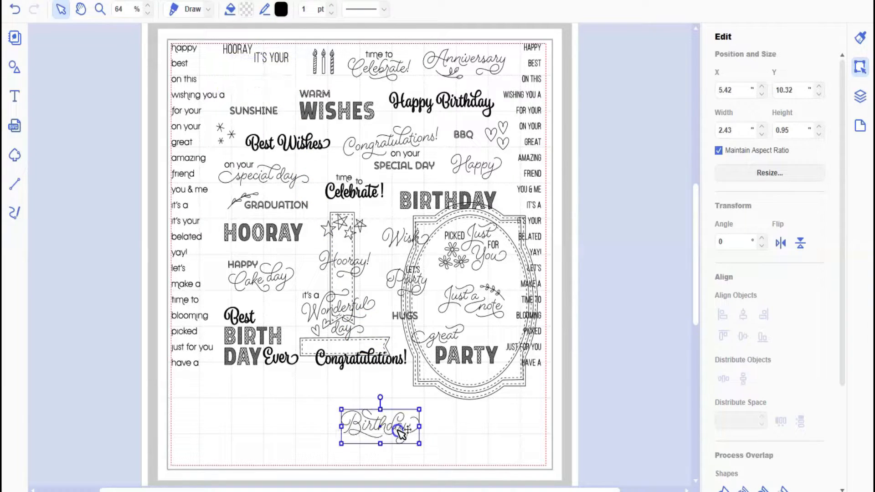
left_click(495, 173)
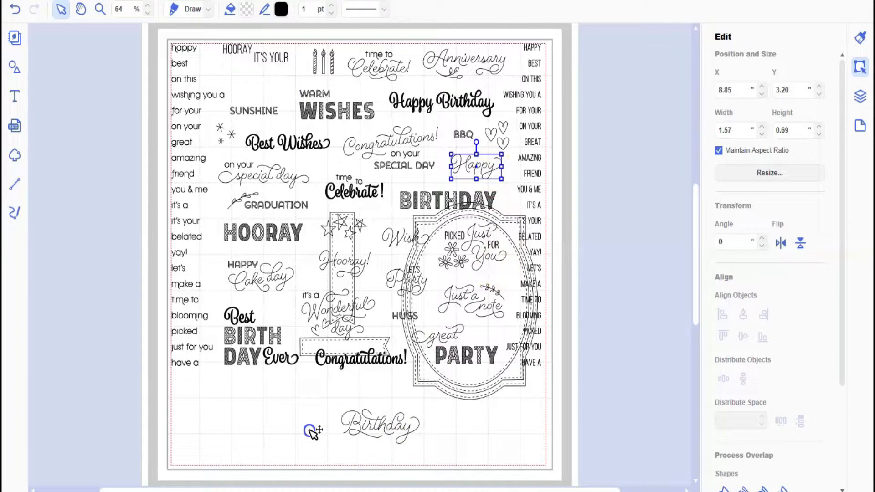
left_click_drag(495, 173, 312, 430)
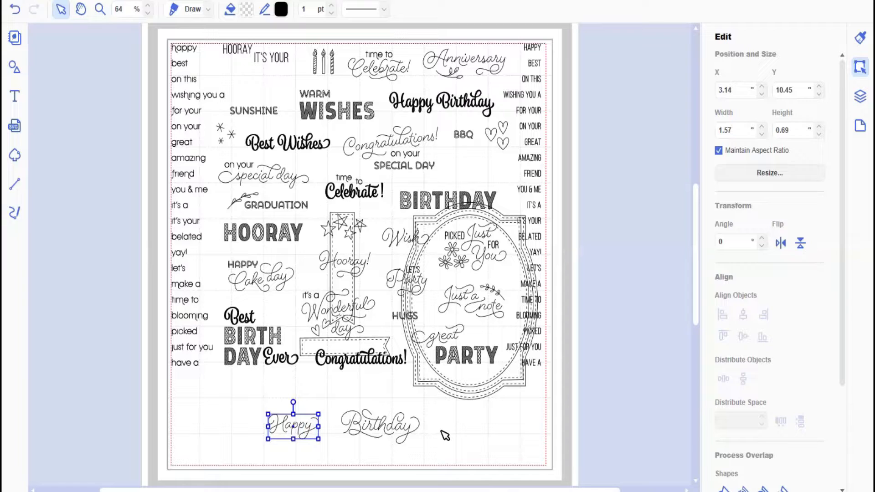
left_click(557, 362)
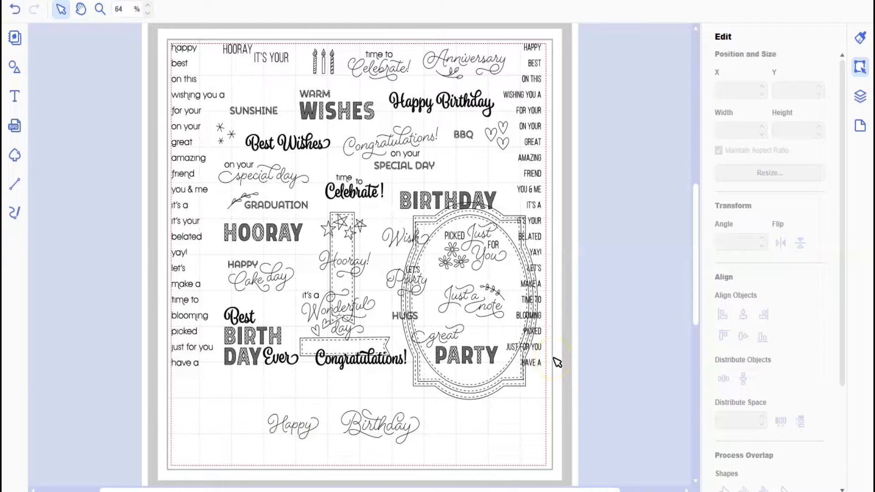
- Move both banners to the mat's lower left corner and the label and oval stack off the mat to the right
left_click(346, 348)
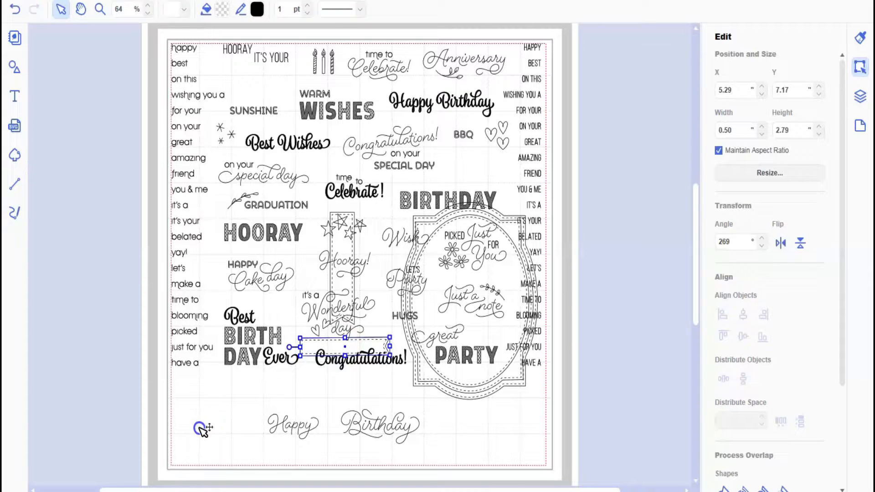
left_click_drag(333, 323, 210, 452)
left_click_drag(484, 383, 624, 402)
- Keep the uppercase JUST FOR YOU beside the script Birthday at the bottom and delete all the other remaining sentiments
left_click(165, 37)
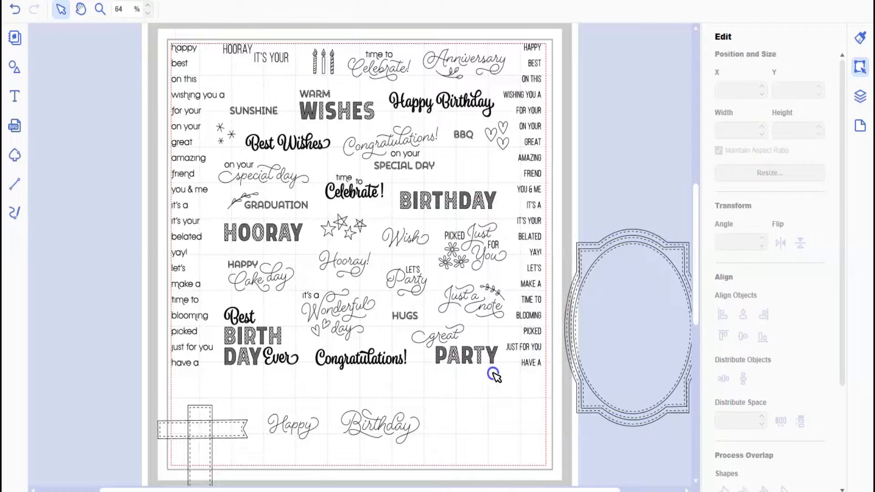
left_click_drag(497, 377, 500, 372)
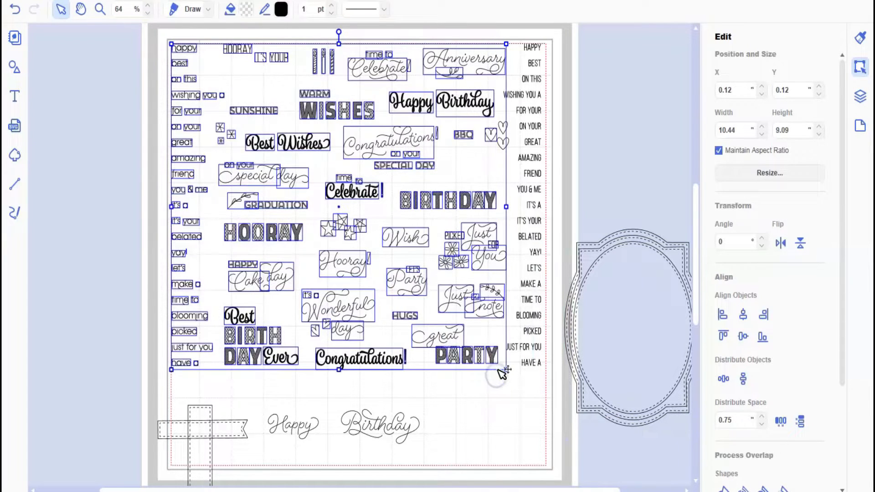
left_click(528, 347)
left_click_drag(534, 348, 528, 444)
left_click(550, 382)
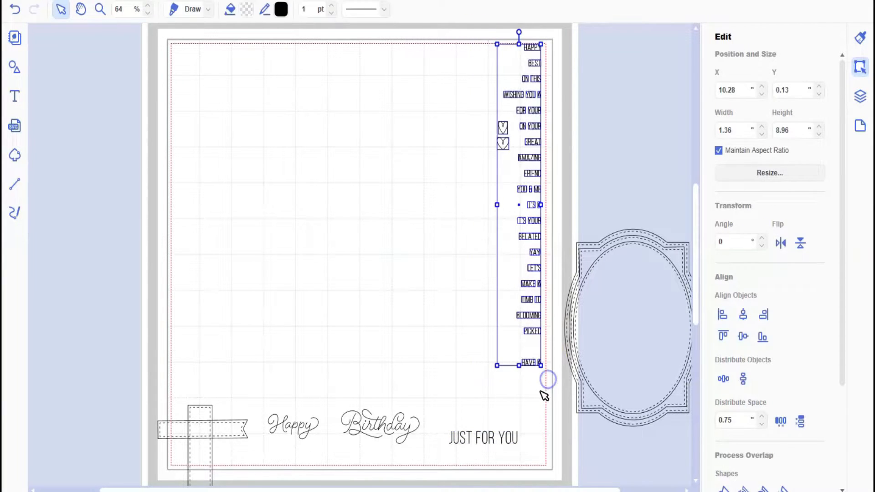
key("Delete")
left_click(375, 330)
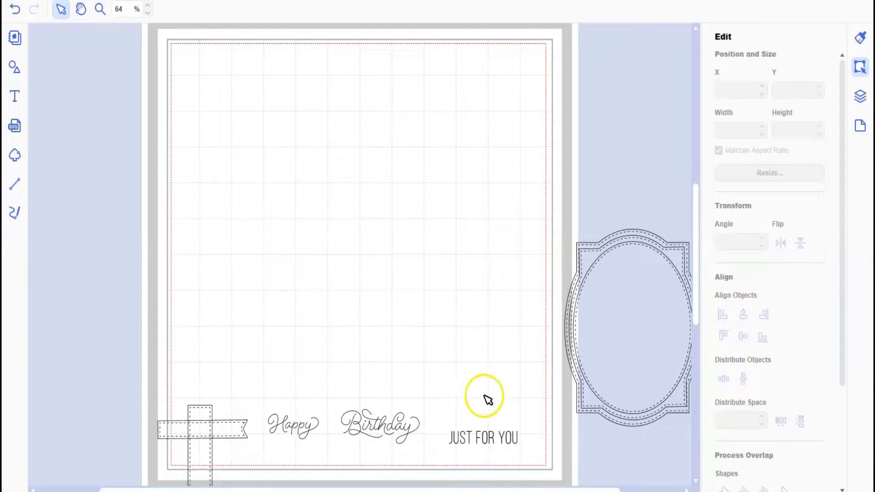
- Move the label and oval stack back onto the upper right part of the mat
left_click(589, 236)
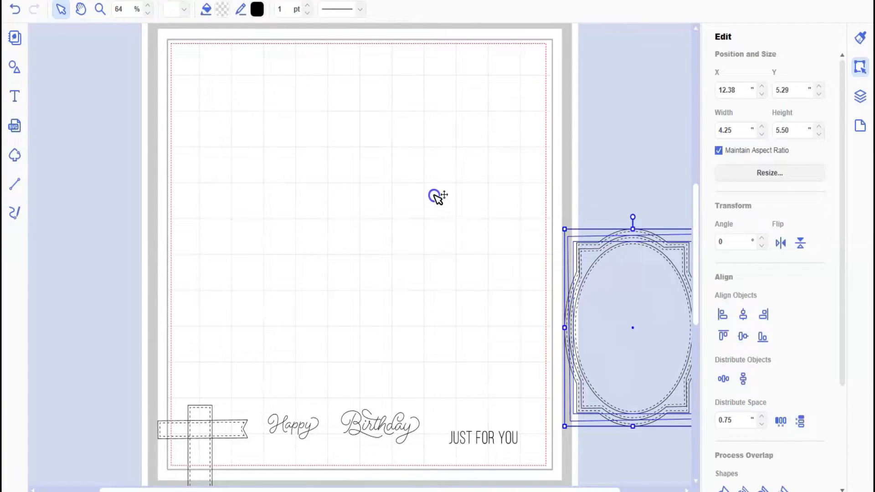
left_click_drag(434, 196, 492, 296)
left_click(515, 296)
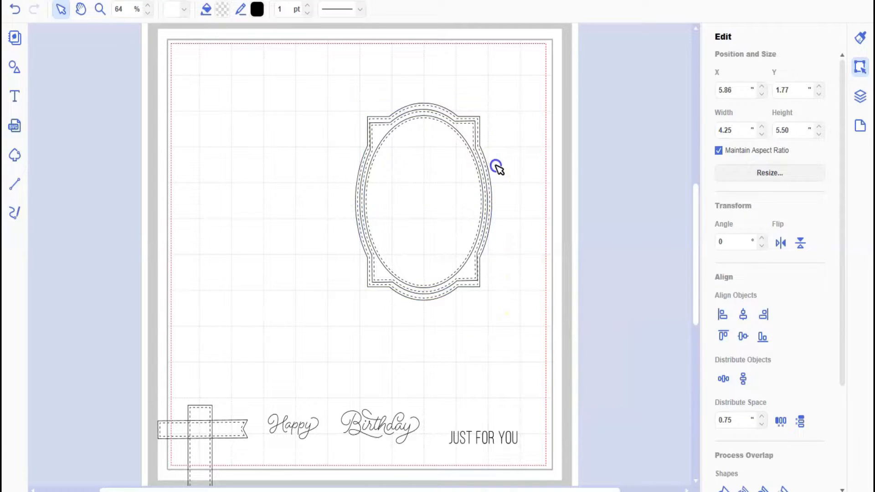
- Create a 0.12 inch outward offset with round corners around the stitched label, and delete the leftover stitch outlines
left_click(427, 105)
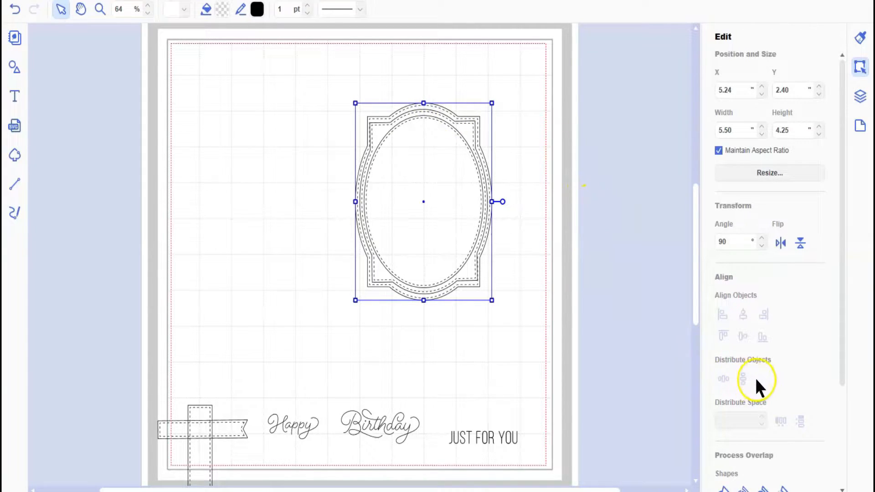
scroll(755, 379, "down", 3)
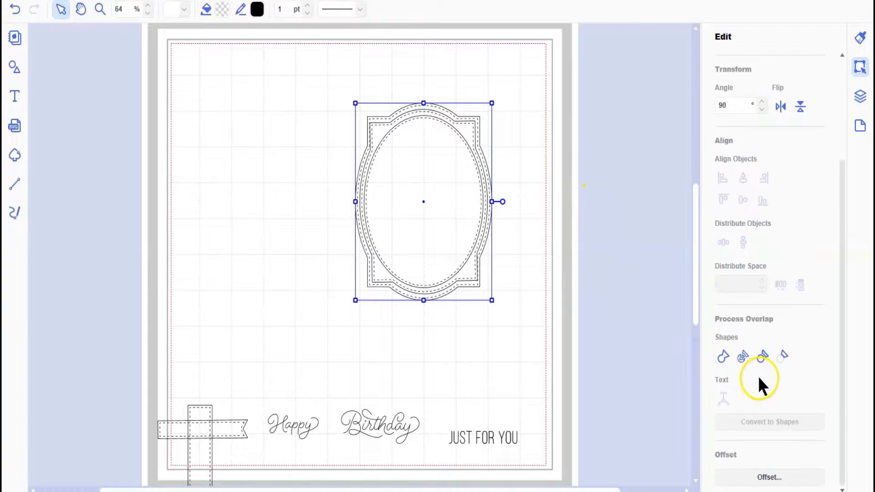
left_click(769, 479)
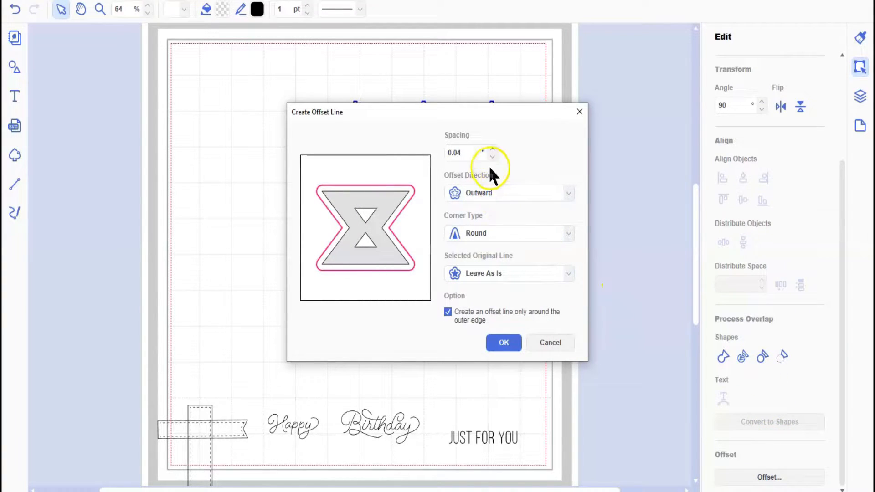
left_click(493, 150)
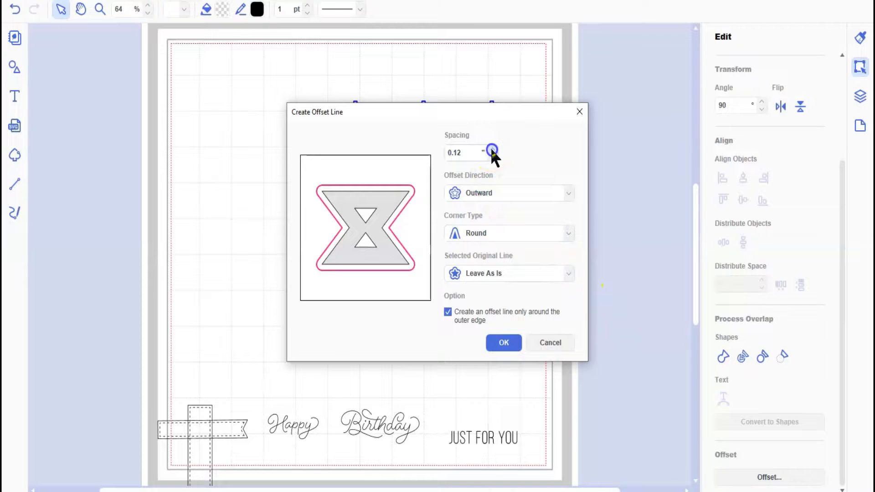
left_click(500, 347)
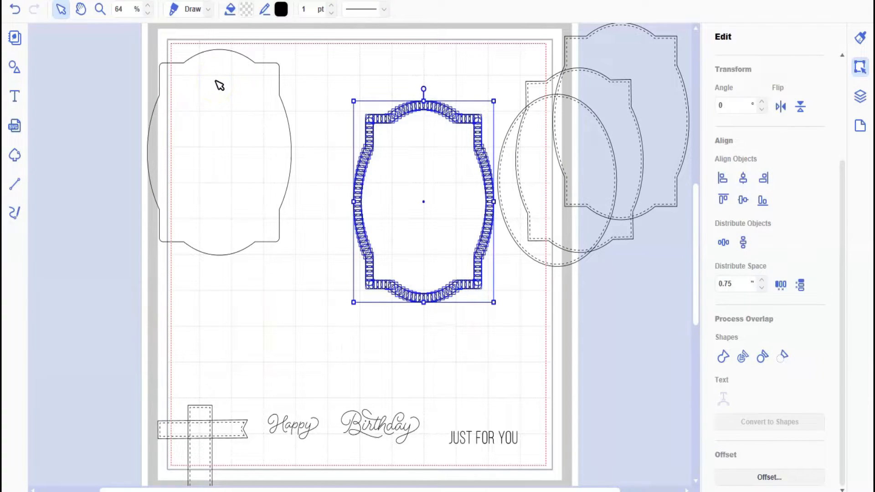
key("Delete")
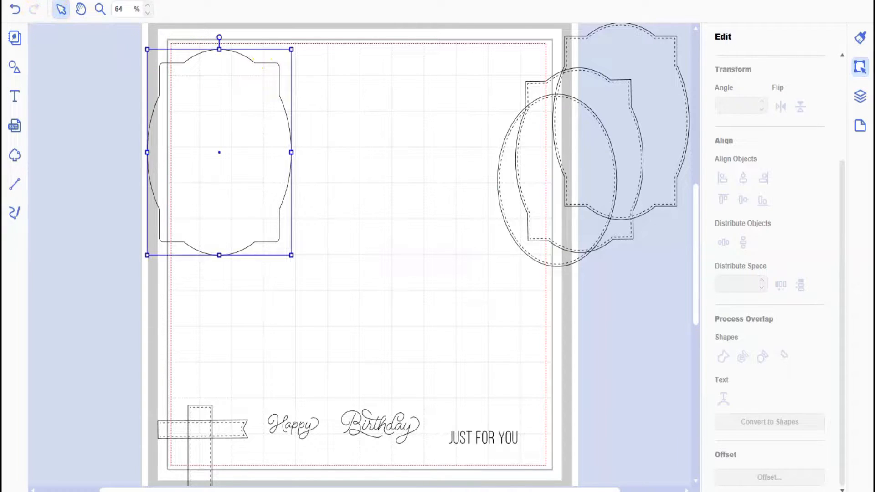
- Duplicate the plain offset label outline twice to have three copies
left_click(54, 3)
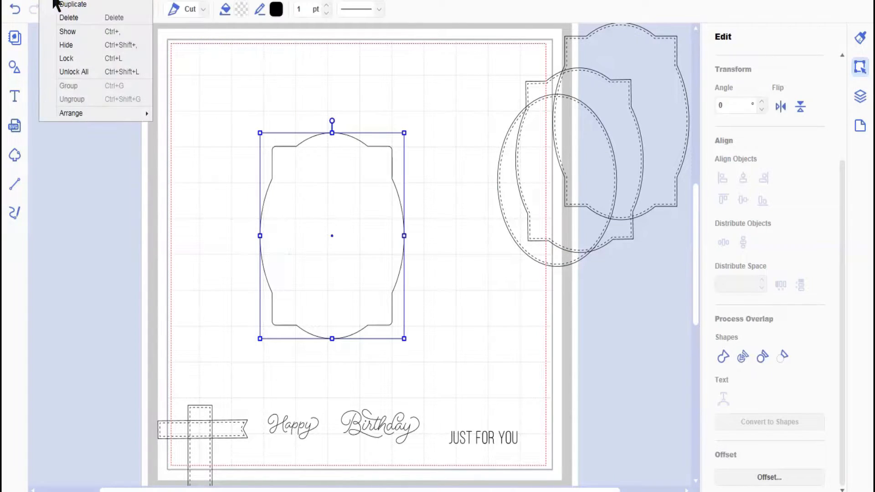
left_click(69, 7)
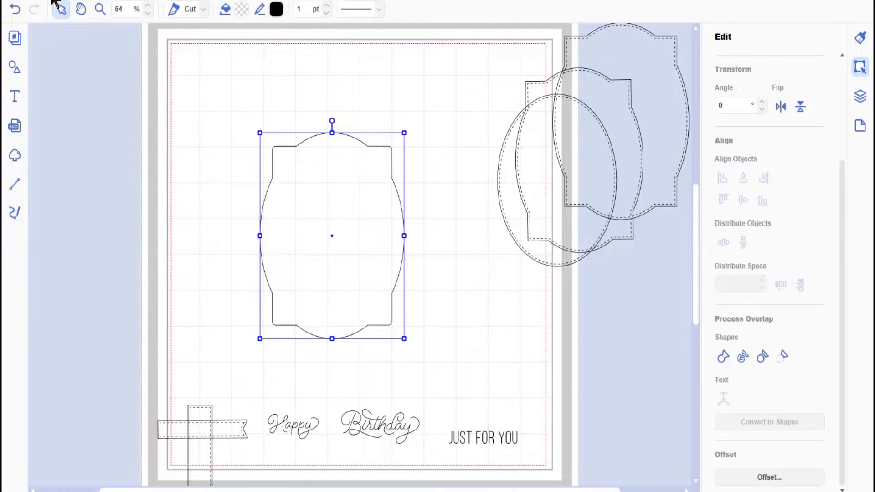
left_click(53, 1)
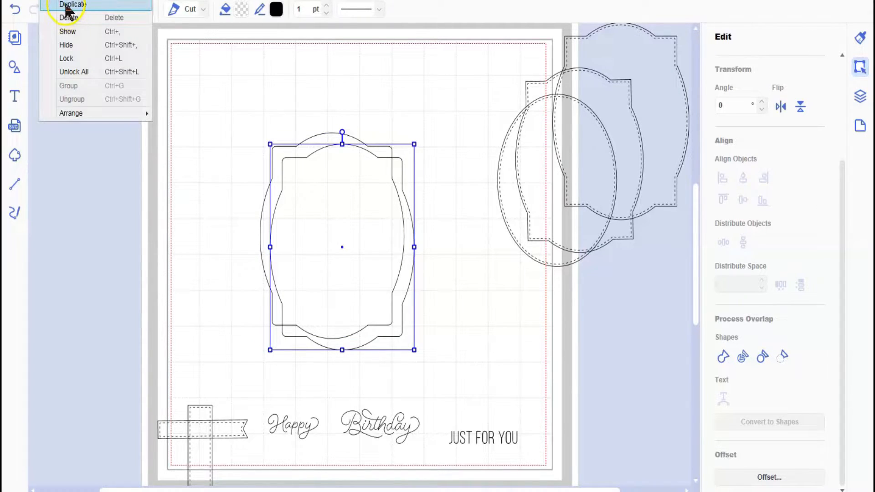
left_click(65, 4)
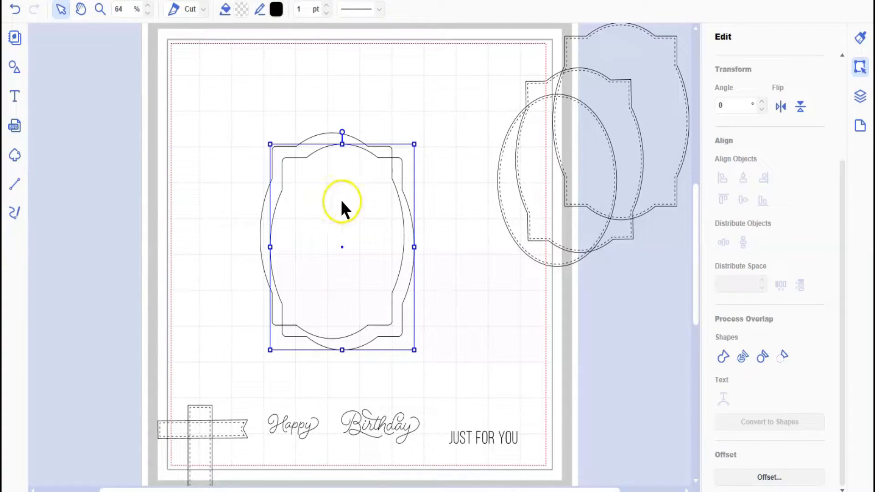
- Spread out the three plain labels, stacking two on the mat's left half and placing the third on the upper right
left_click_drag(335, 253, 346, 265)
left_click(278, 189)
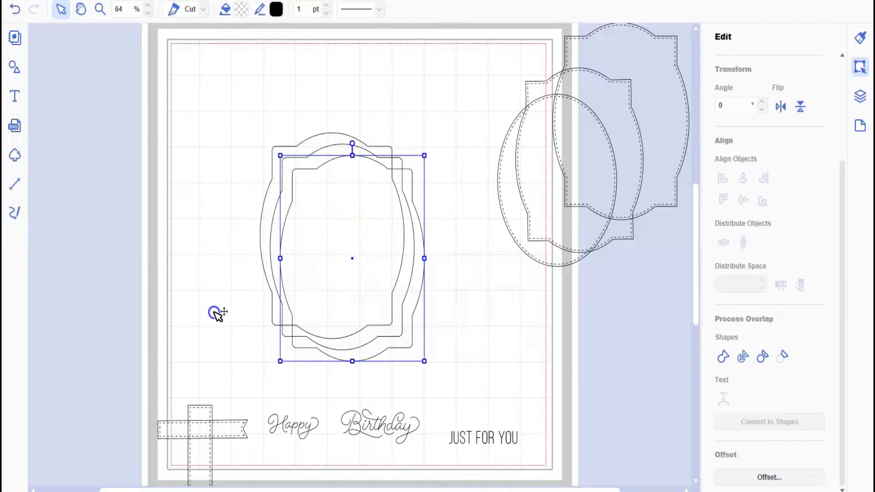
left_click_drag(295, 209, 213, 313)
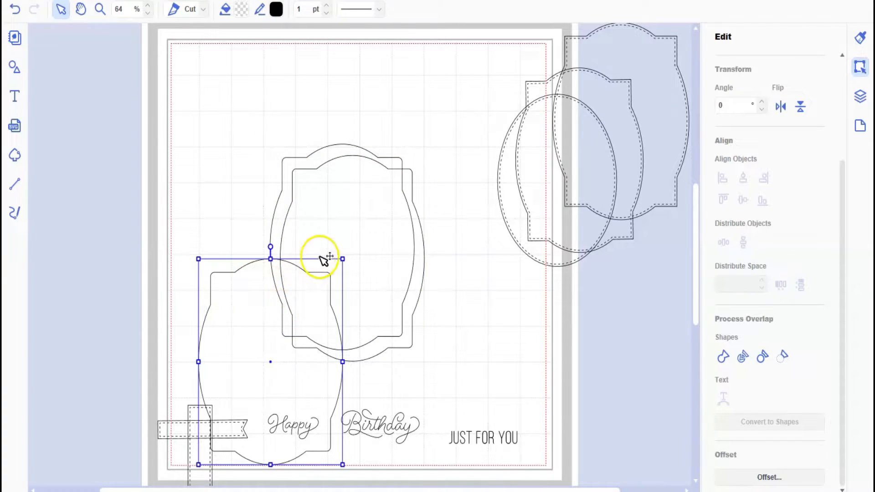
left_click(366, 278)
left_click_drag(334, 195, 282, 205)
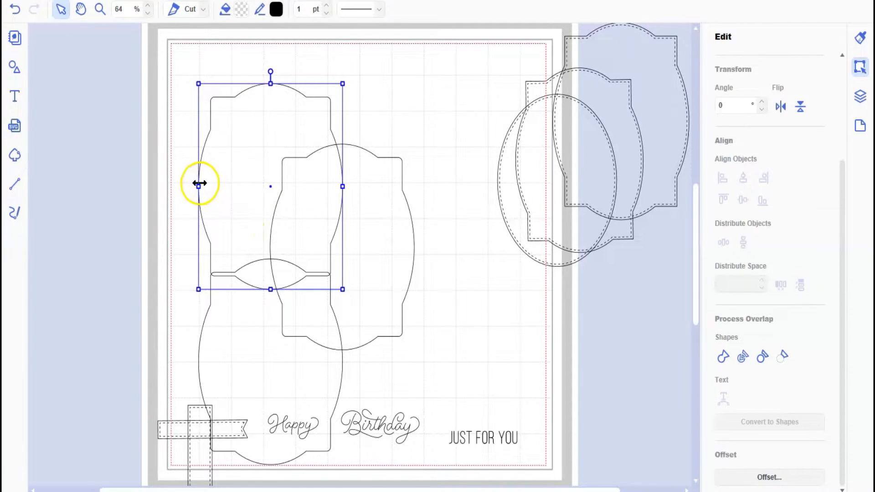
left_click(393, 188)
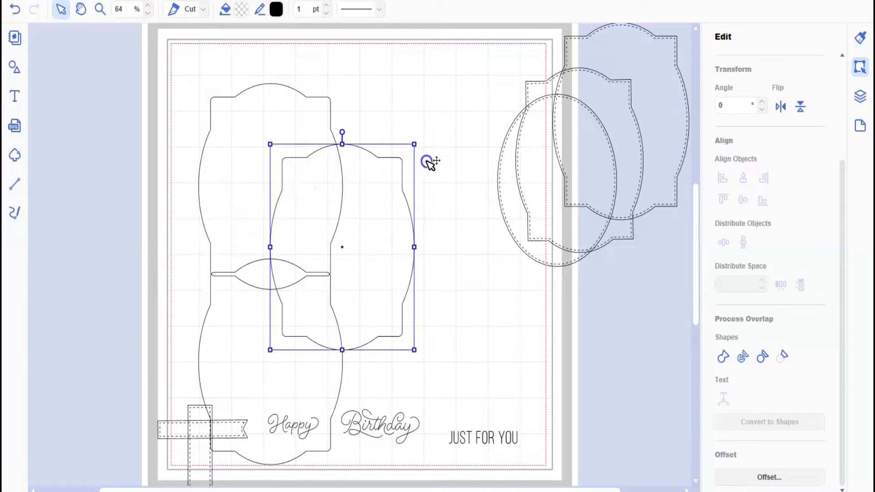
left_click_drag(427, 162, 475, 121)
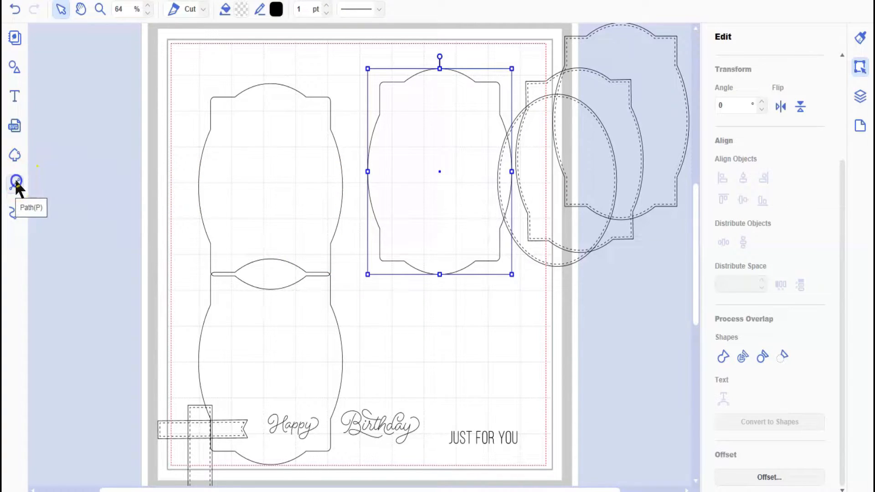
- Draw a horizontal line across the middle of the upper left label and give it a widely spaced dashed line style
left_click(199, 183)
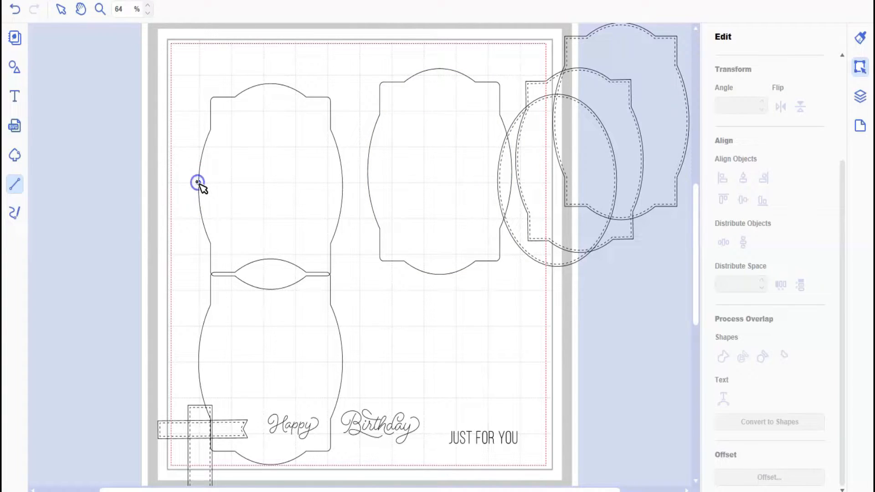
left_click_drag(199, 183, 342, 183)
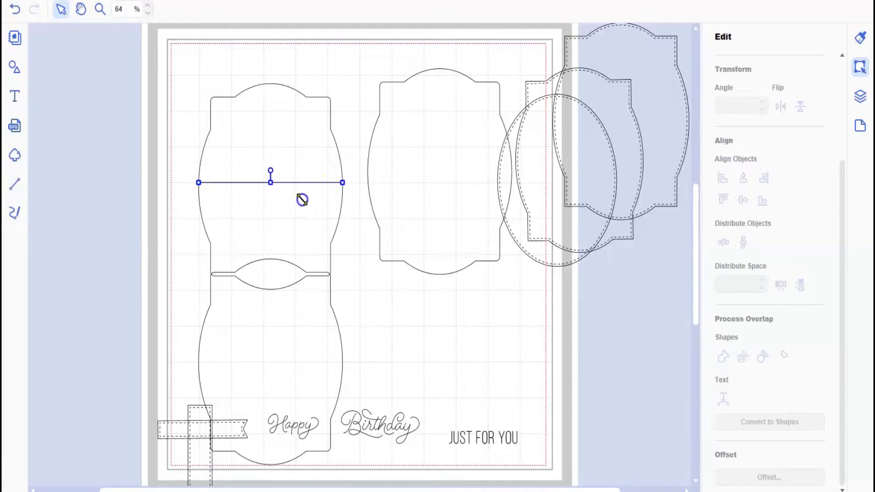
left_click(357, 9)
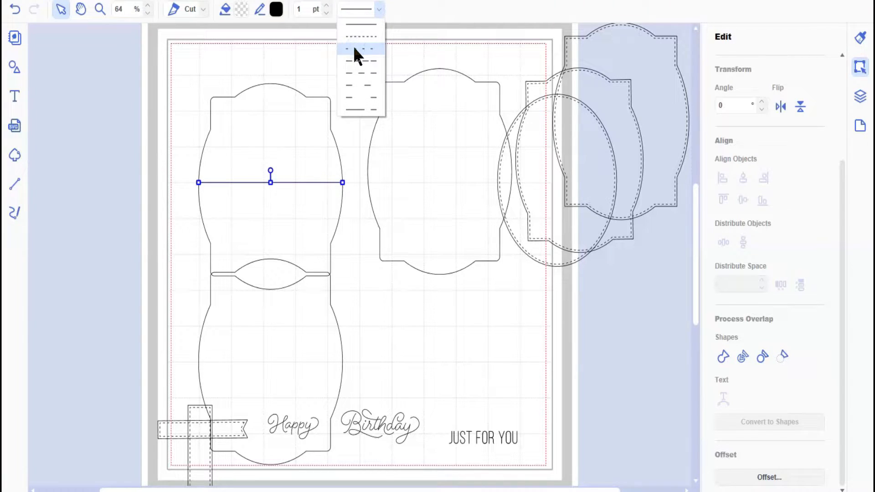
left_click(354, 48)
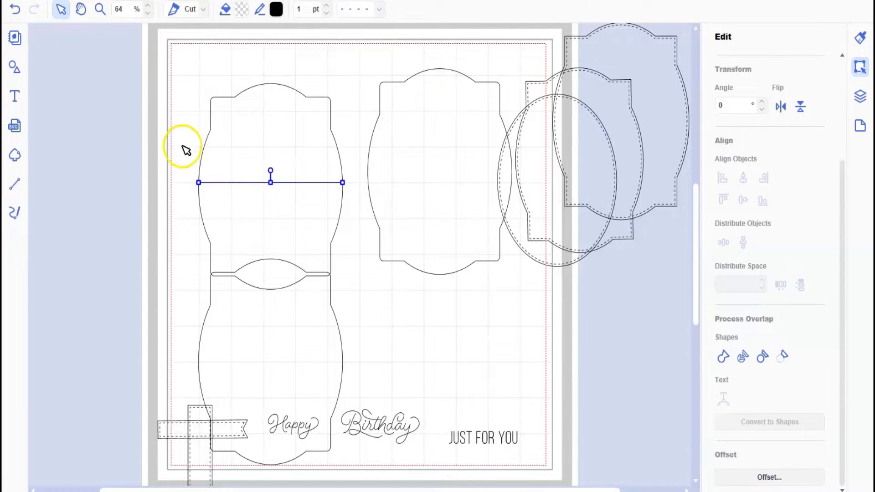
- Center the dashed line vertically in its label and group the two, and shift the separate plain label to the mat's top center
left_click(239, 199)
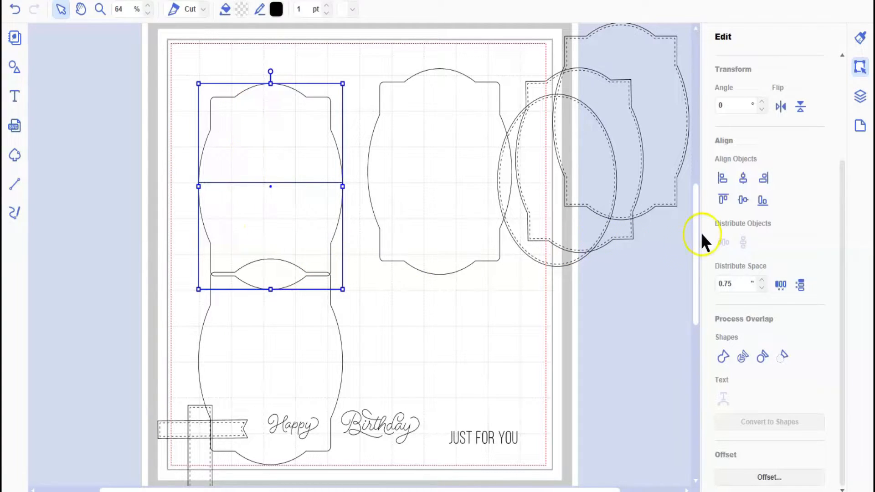
left_click(741, 200)
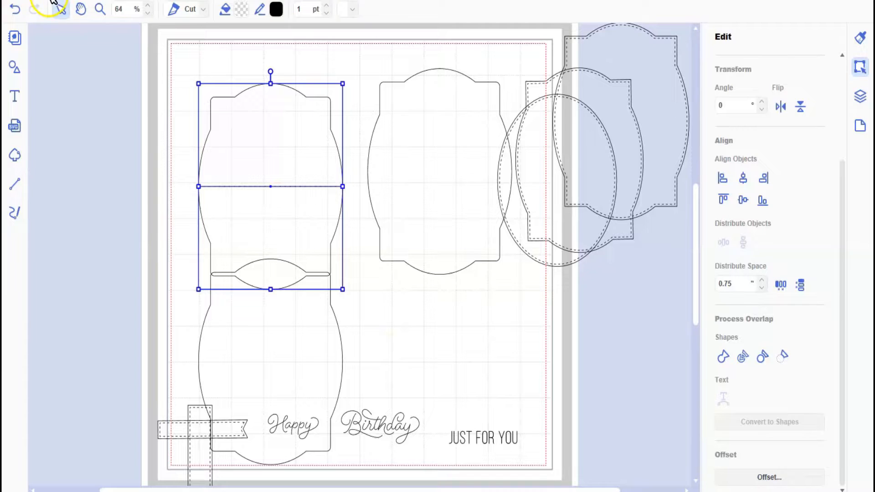
key("ctrl+g")
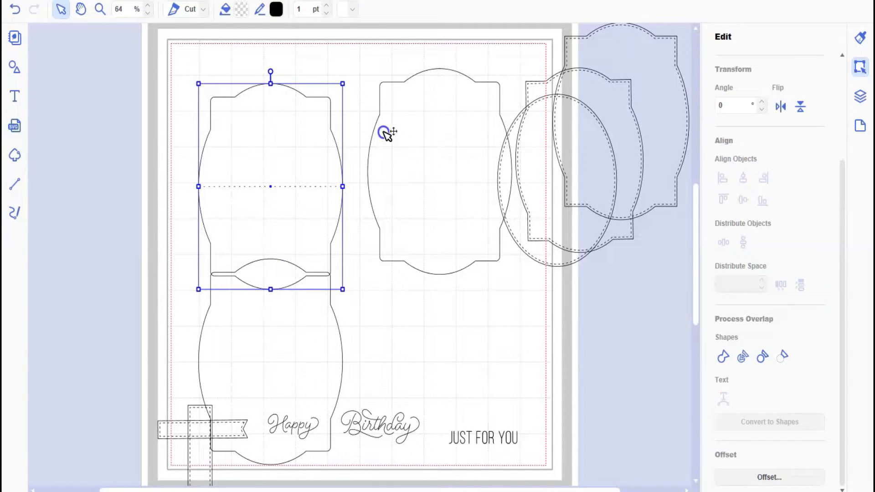
left_click_drag(384, 133, 326, 112)
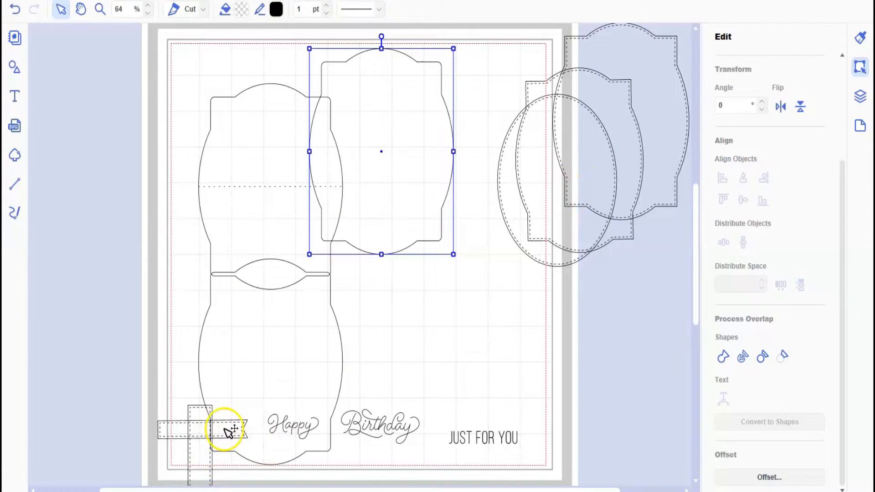
- Place the narrow stitched banner around the JUST FOR YOU sentiment and scale the sentiment down slightly to fit inside
left_click(175, 430)
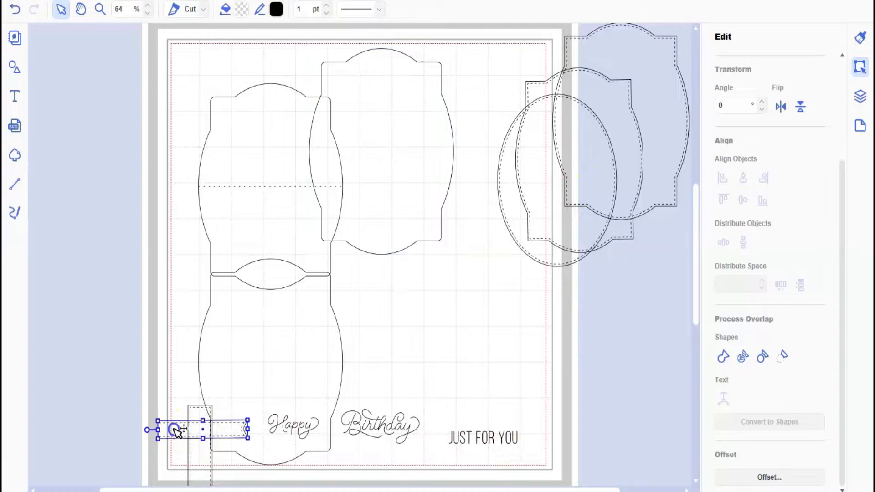
left_click_drag(490, 369, 455, 403)
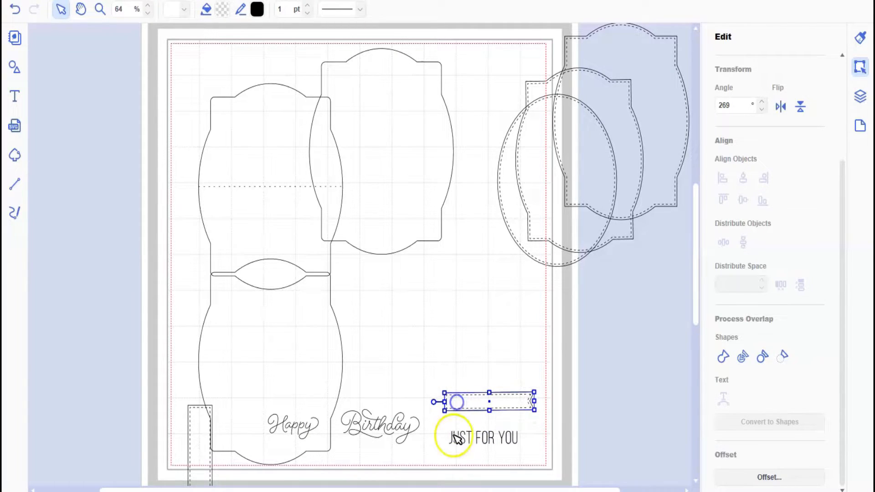
left_click(471, 439)
left_click(523, 447)
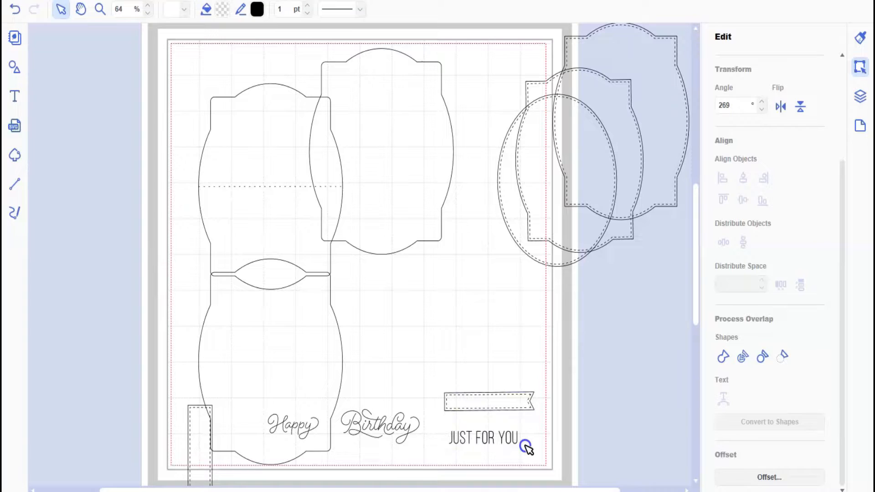
left_click(529, 447)
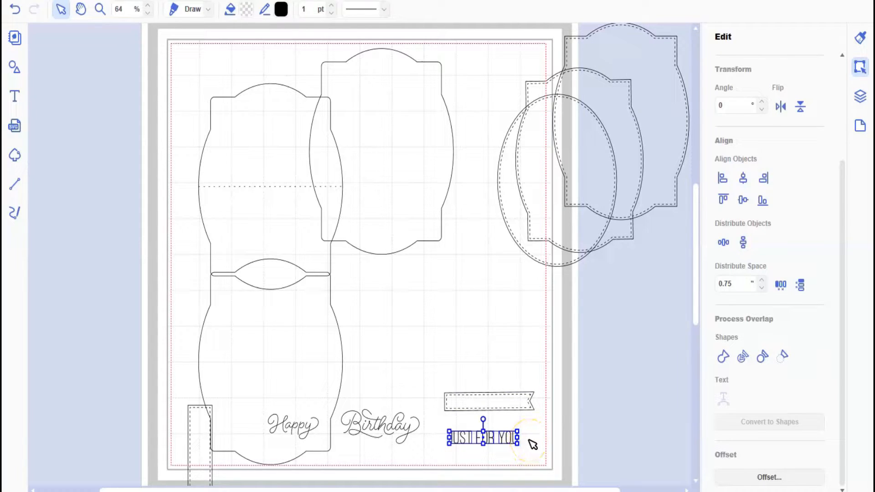
left_click(520, 429)
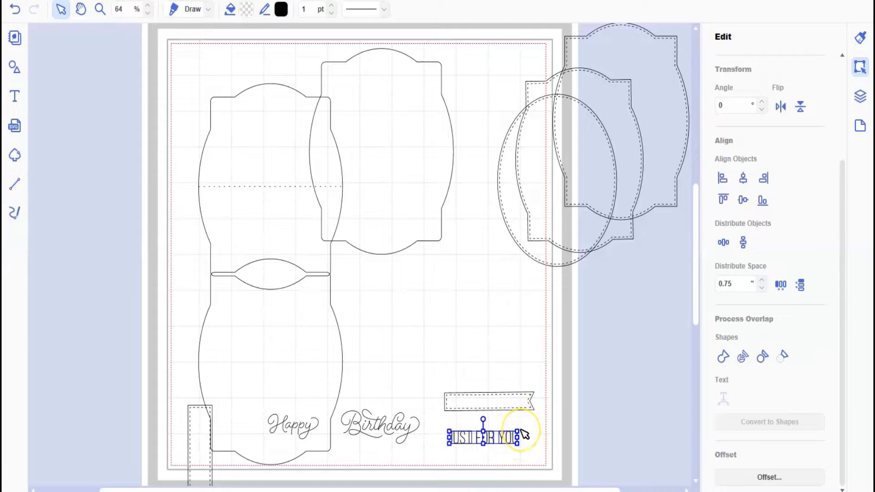
left_click_drag(519, 430, 512, 430)
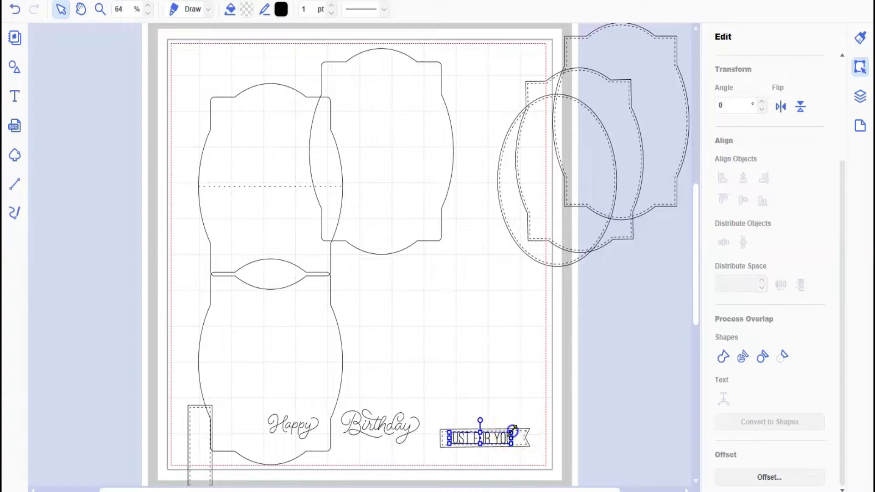
- Move the wider stitched banner into the empty area above JUST FOR YOU and set its angle to 270°
left_click(209, 451)
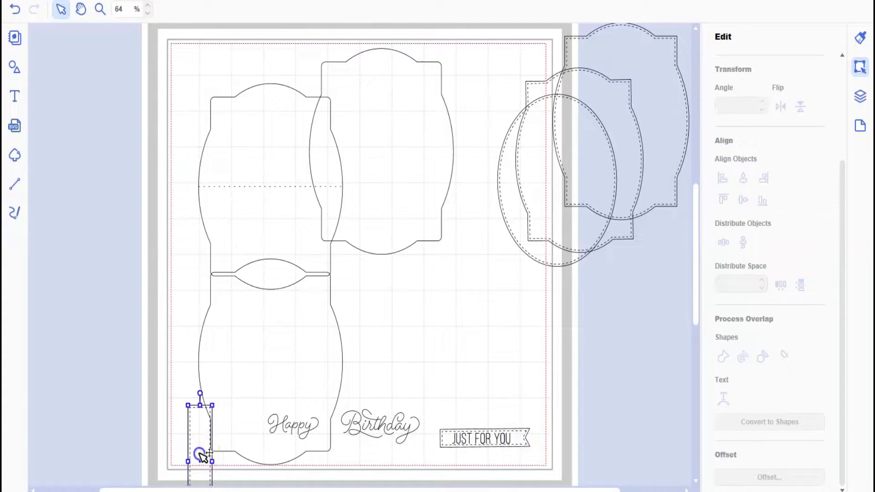
mouse_move(227, 379)
left_mouse_down()
mouse_move(336, 336)
mouse_move(473, 305)
left_mouse_up()
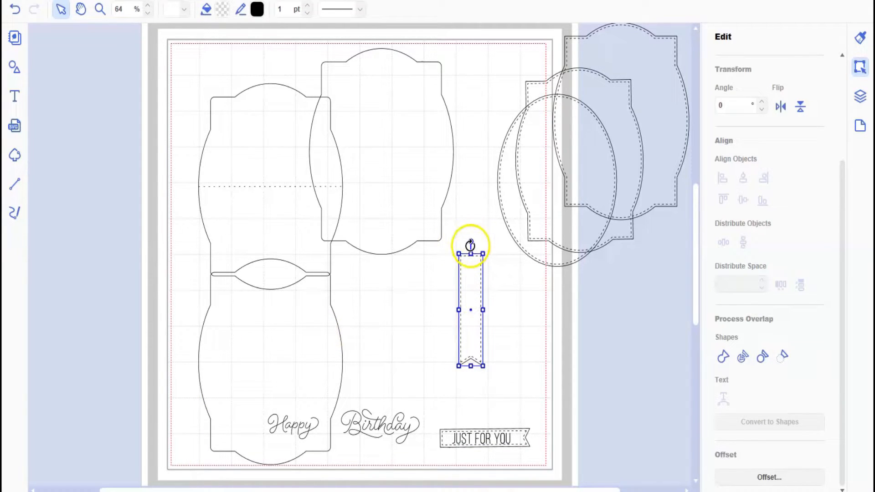
left_click(719, 105)
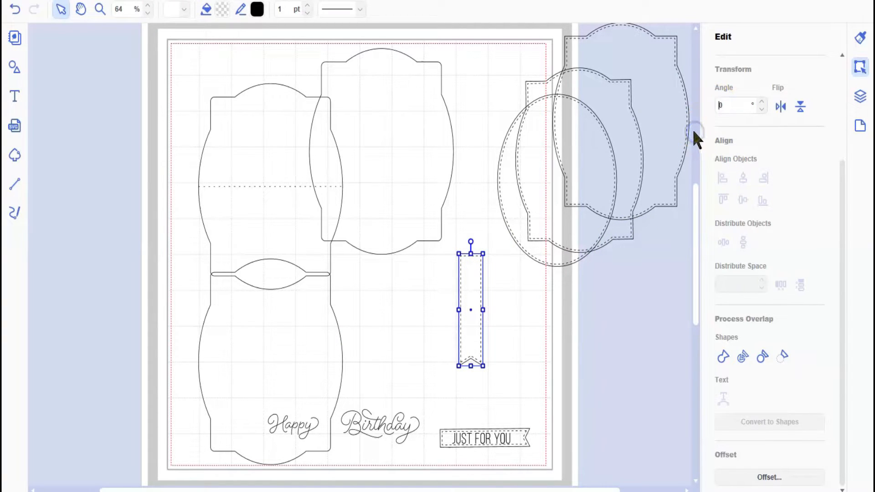
type("27")
left_click(674, 146)
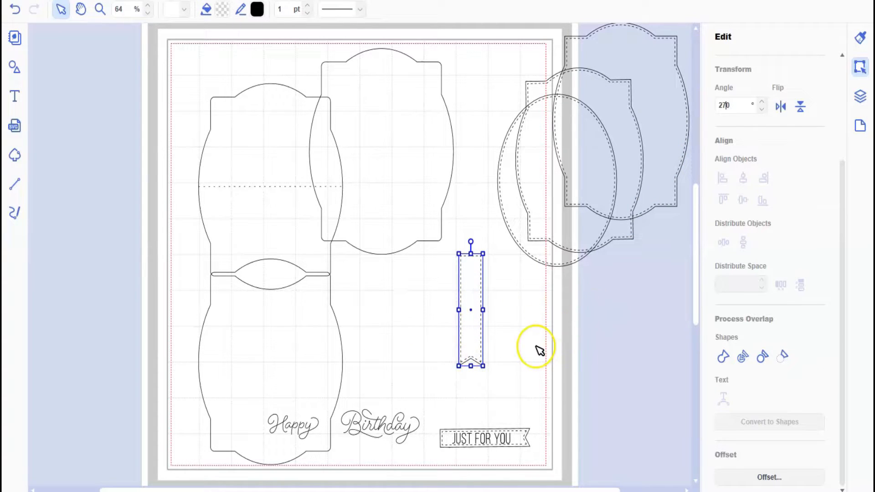
key("Return")
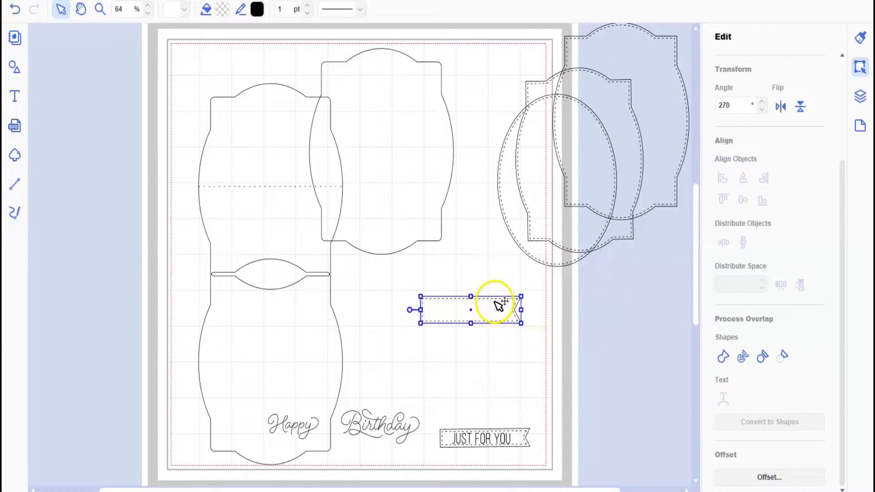
- Place the Happy and Birthday sentiments side by side inside the wider stitched banner
left_click(320, 428)
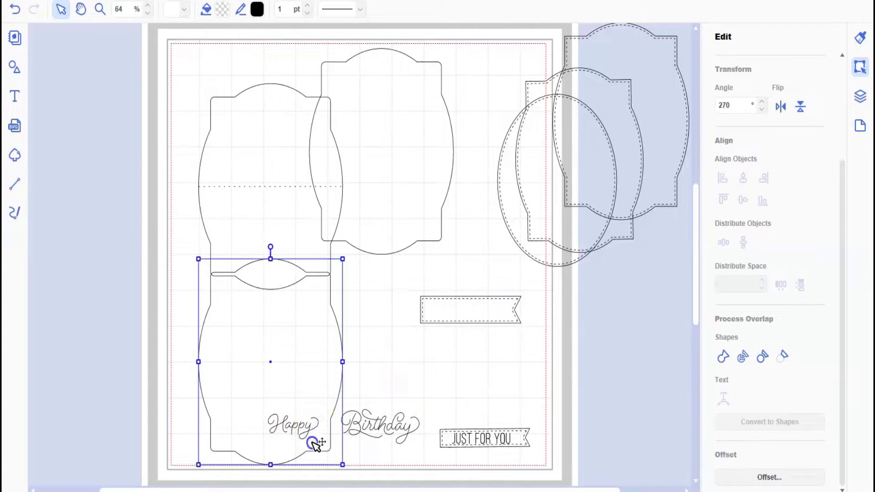
left_click_drag(303, 450, 436, 319)
left_click(380, 426)
left_click_drag(421, 444, 503, 319)
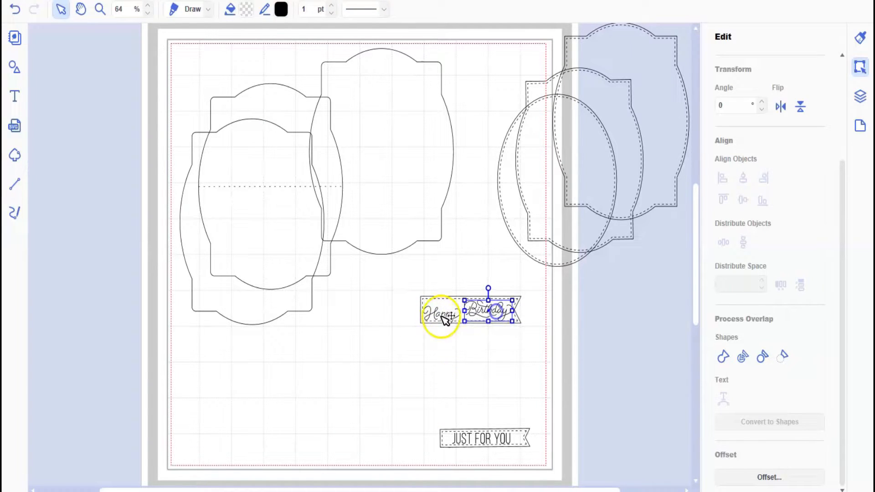
- Nudge Happy closer to Birthday and align both words with the middle of the stitched banner vertically
left_click(438, 314, "shift")
left_click(438, 349)
left_click_drag(448, 323, 452, 318)
left_click(535, 333)
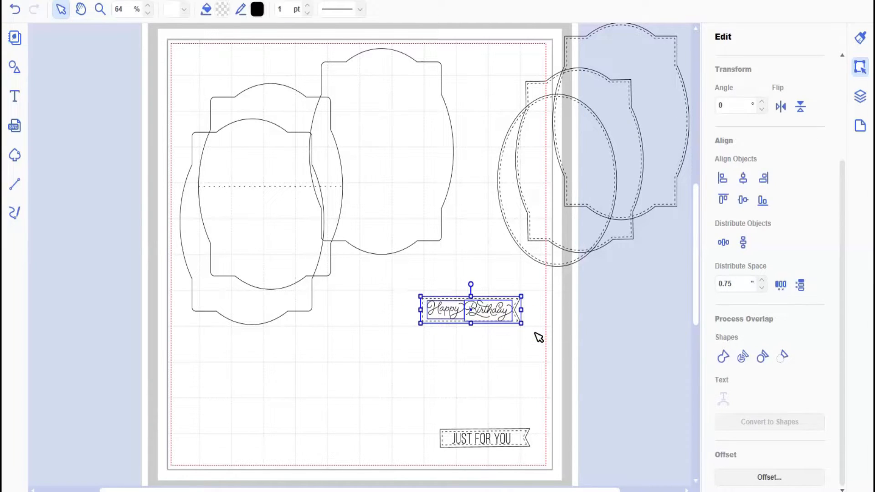
left_click(743, 199)
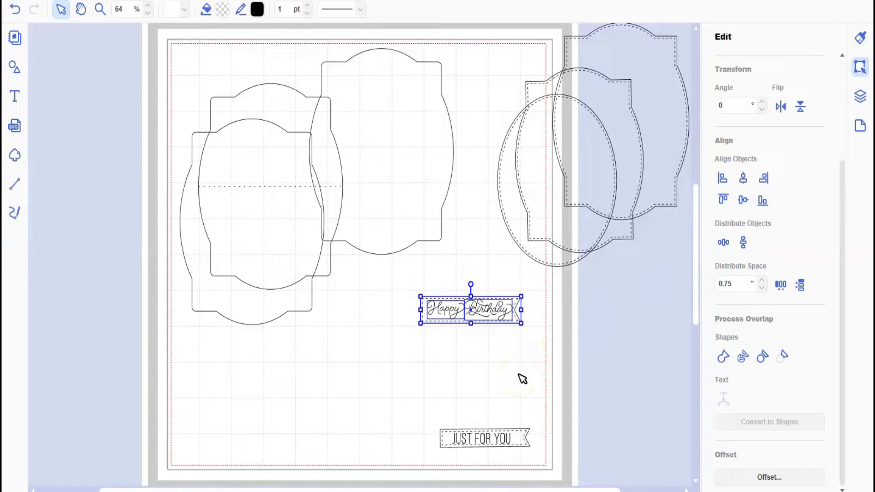
left_click(465, 366)
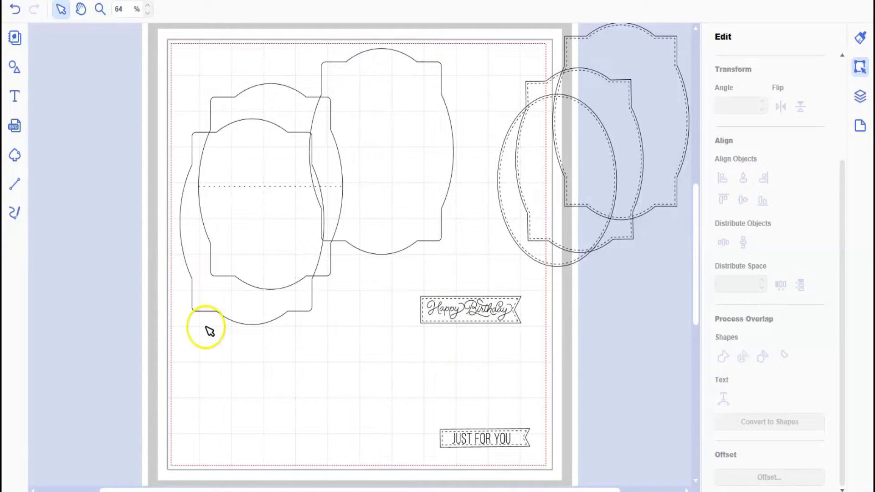
- Move the plain label back below the dashed-line label so that its top overlaps the other label's lower end
left_click(231, 311)
mouse_move(236, 332)
left_mouse_down()
mouse_move(250, 397)
mouse_move(268, 420)
mouse_move(248, 434)
mouse_move(256, 448)
left_mouse_up()
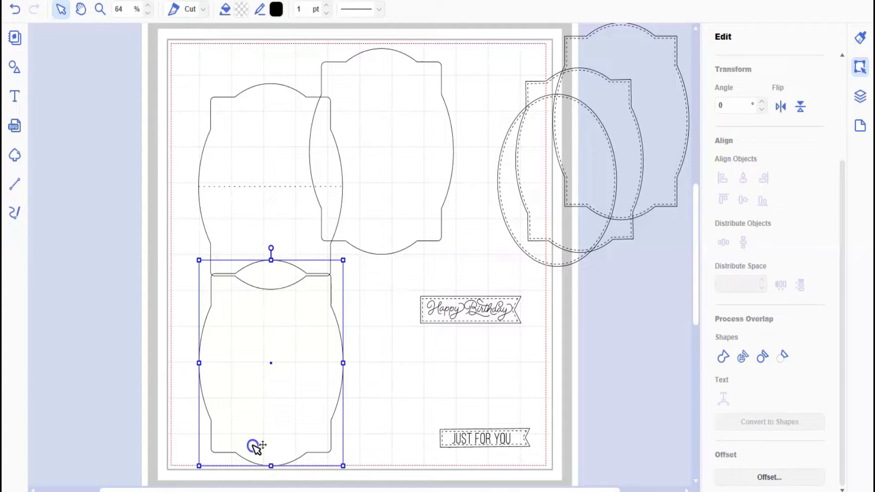
left_click_drag(255, 447, 256, 448)
- Center the two overlapping labels horizontally on each other and weld them into one tall card shape
left_click(214, 211)
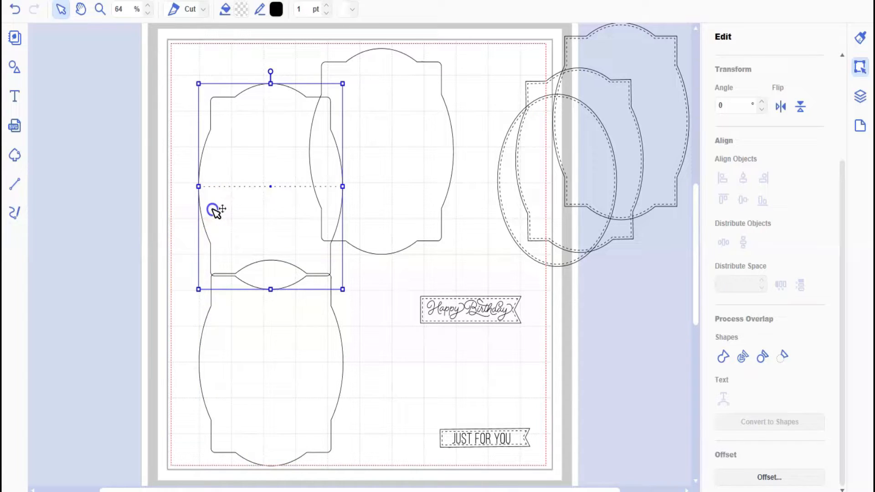
left_click(255, 235)
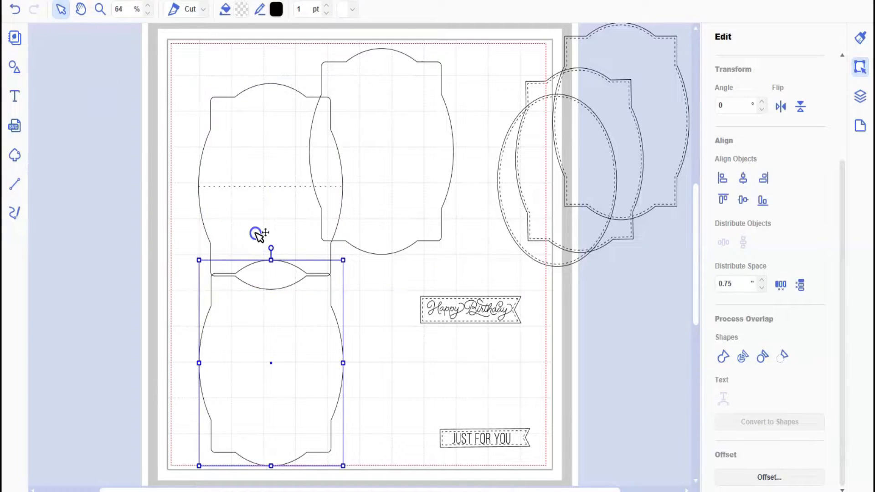
left_click(254, 329)
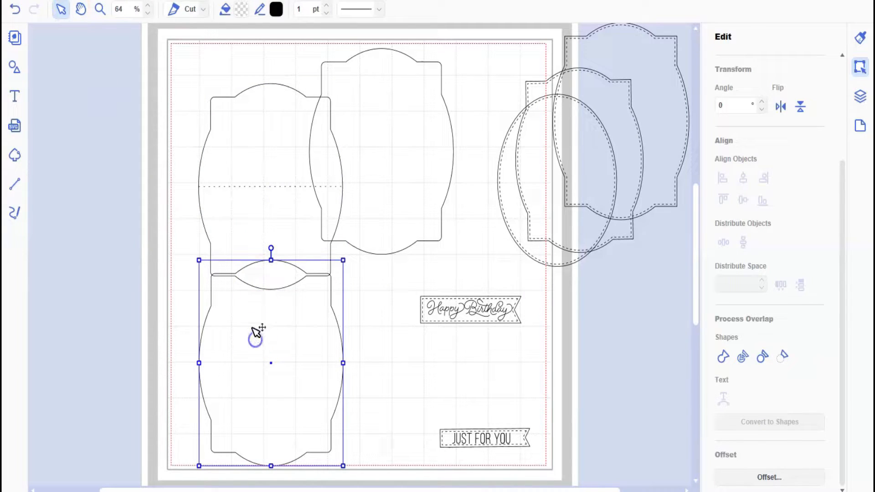
left_click(262, 226, "shift")
left_click(261, 248, "shift")
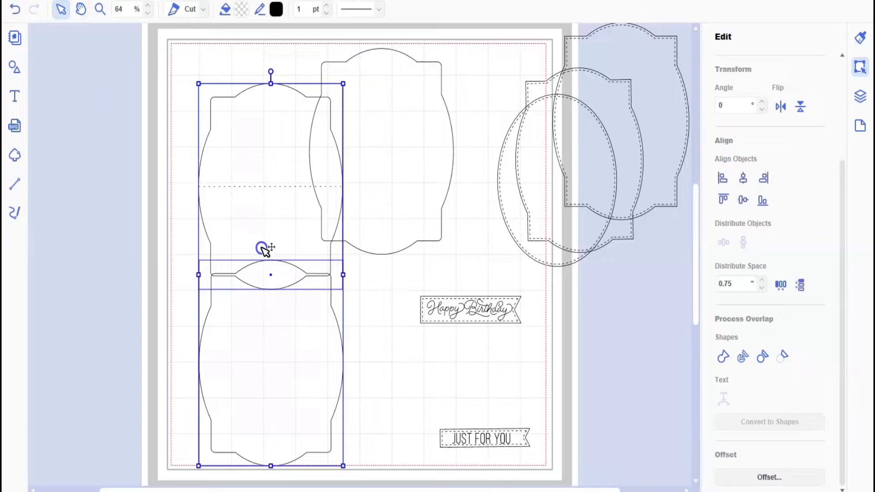
left_click(741, 178)
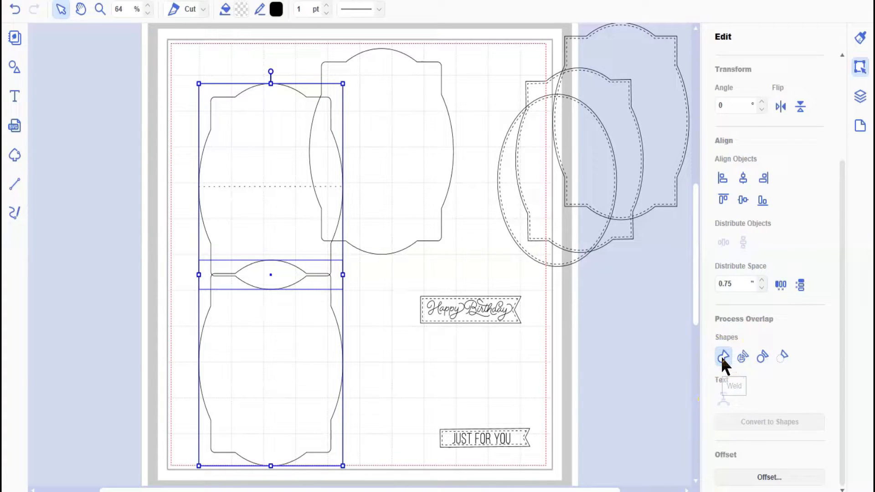
left_click_drag(233, 313, 275, 294)
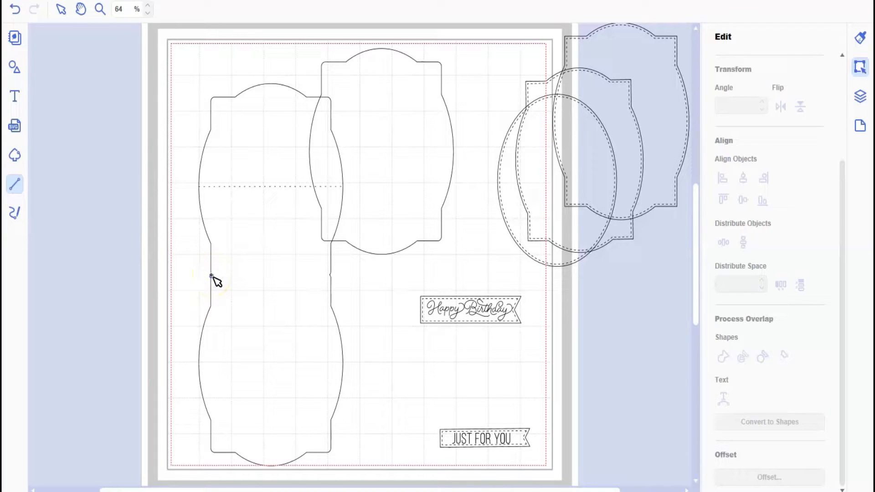
- Draw a horizontal line across the joint between the welded labels and give it a widely spaced dashed line style
left_click_drag(211, 276, 330, 277)
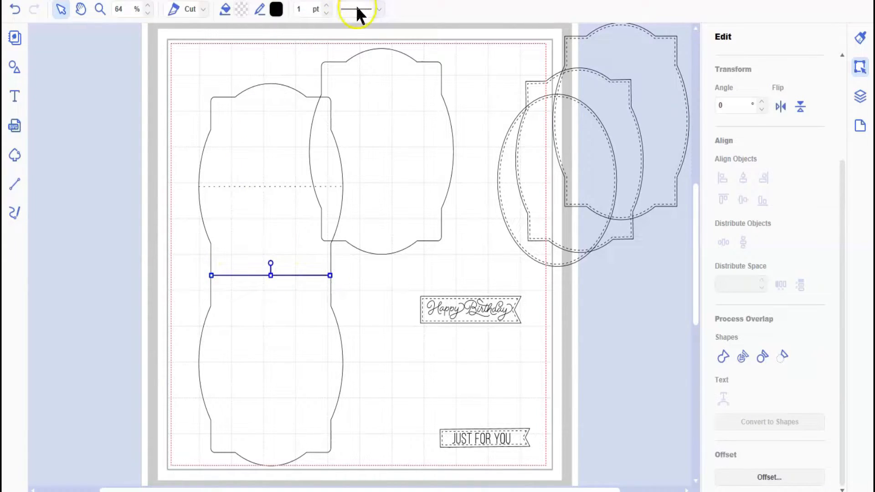
left_click(357, 9)
left_click(365, 47)
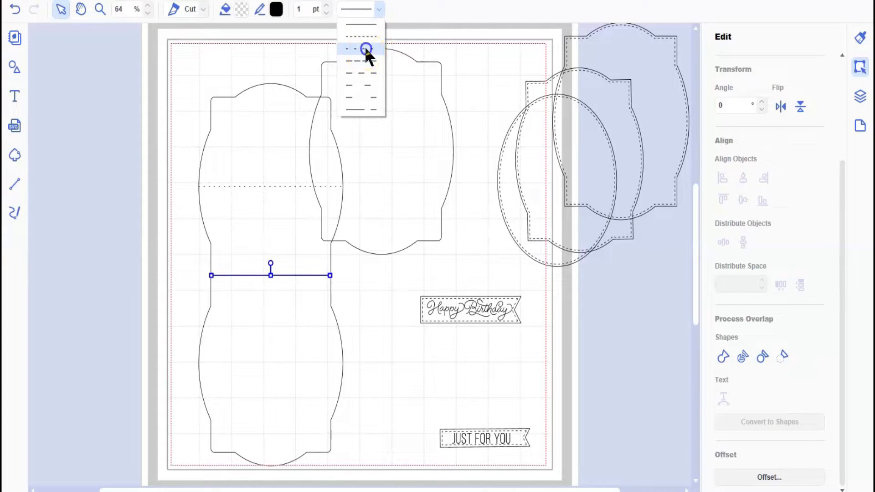
- Group the welded card shape with both of its horizontal dashed lines
left_click(184, 144)
left_click(257, 317)
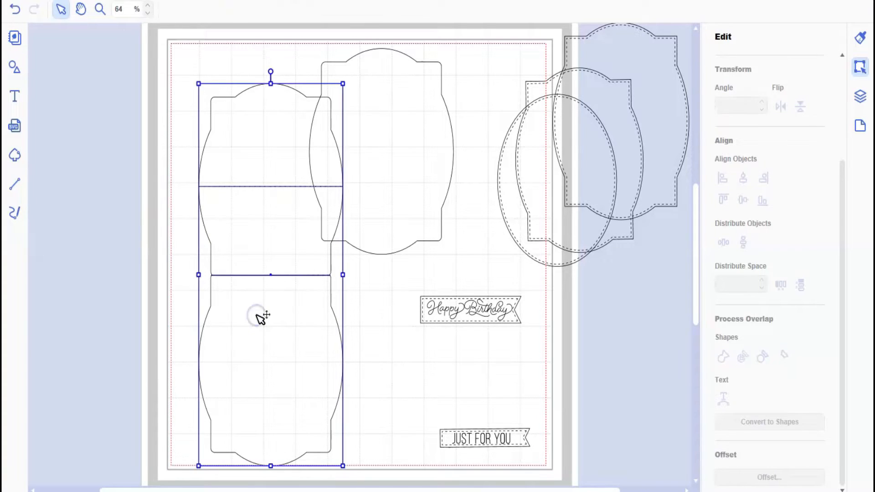
left_click(256, 313)
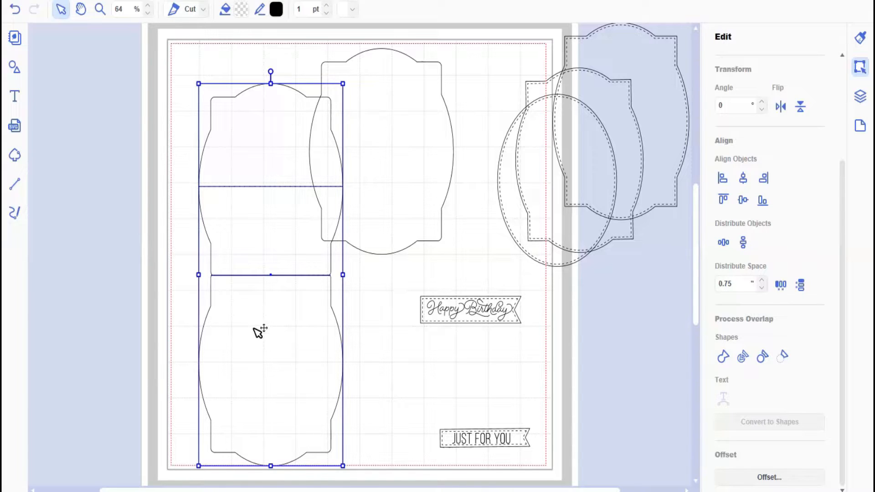
key("ctrl+g")
- Move the grouped card toward the mat's upper left corner and reposition the separate plain label beside it
left_click(289, 367)
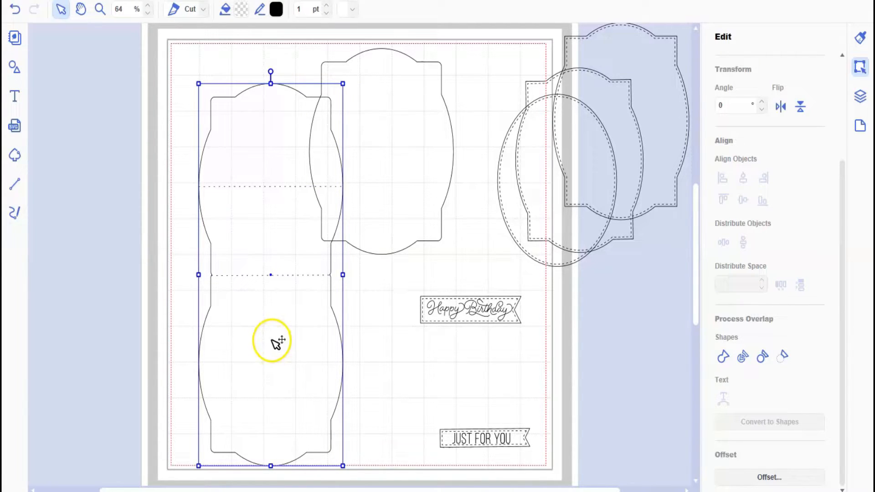
mouse_move(272, 328)
left_mouse_down()
mouse_move(269, 319)
mouse_move(272, 346)
left_mouse_up()
left_click(357, 196)
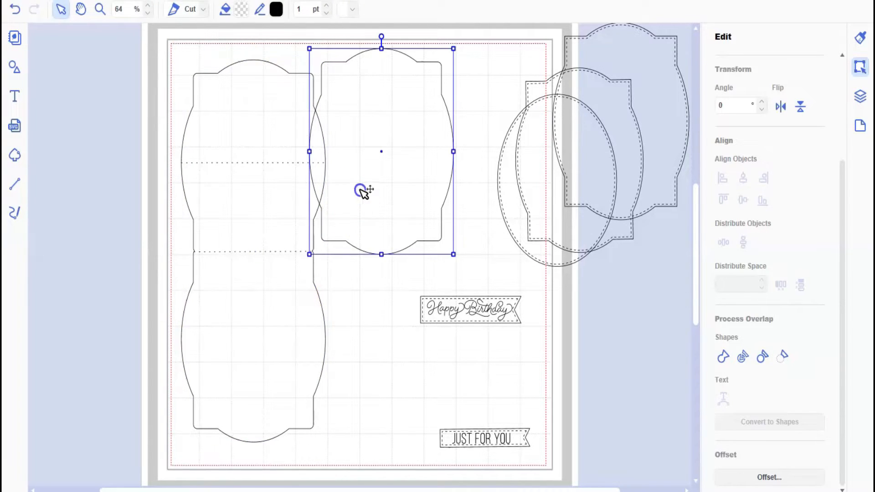
left_click_drag(433, 194, 387, 196)
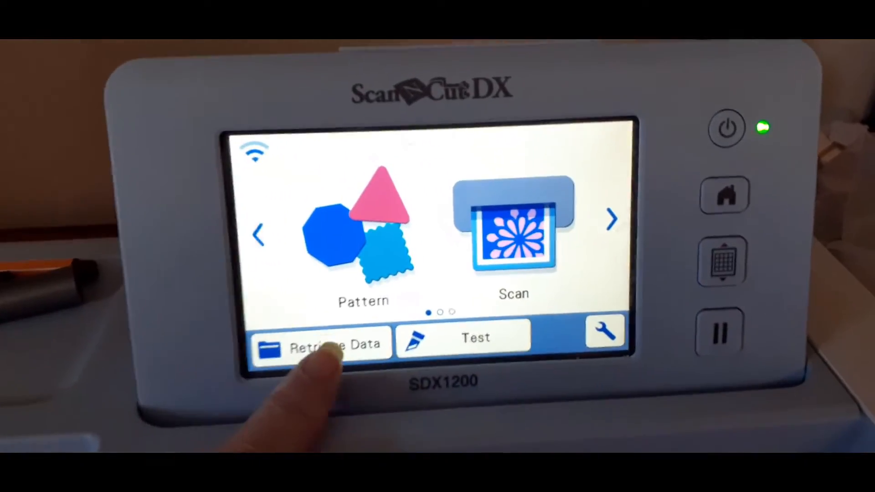
left_click(324, 335)
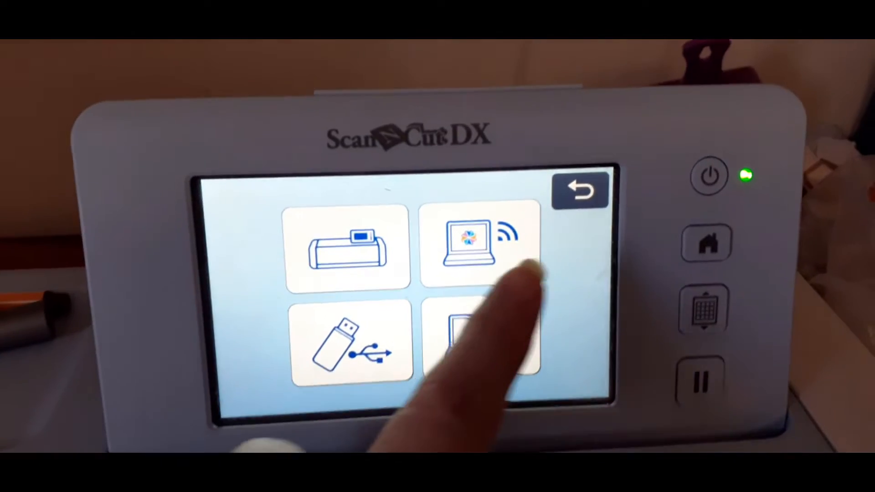
left_click(501, 237)
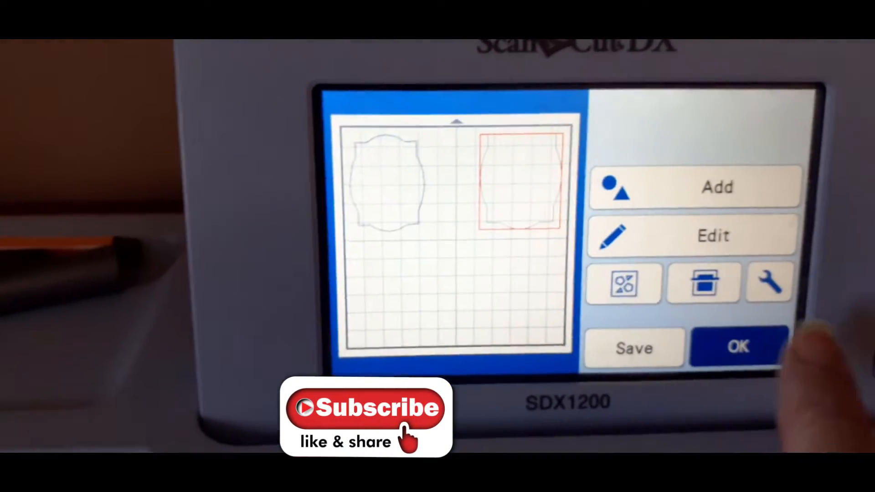
left_click(775, 290)
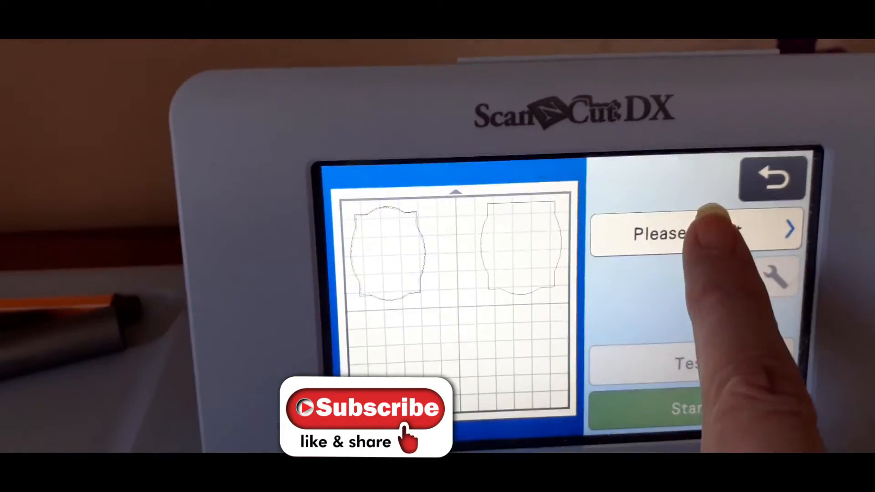
left_click(693, 217)
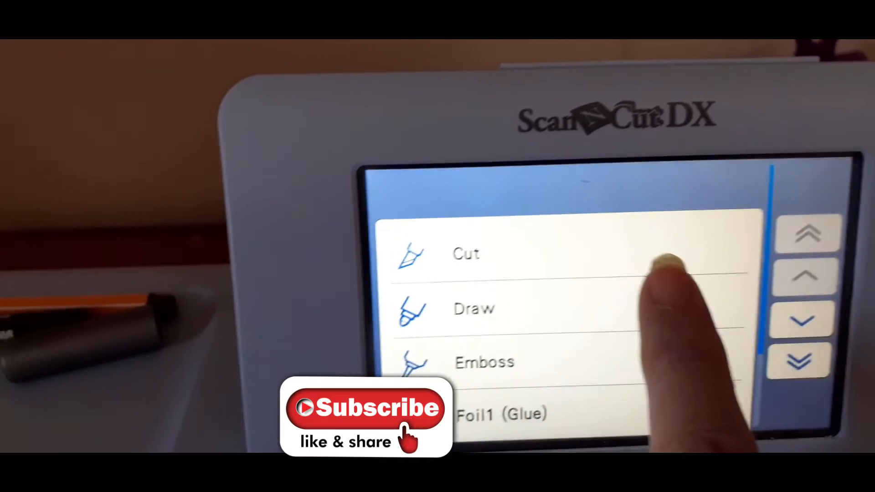